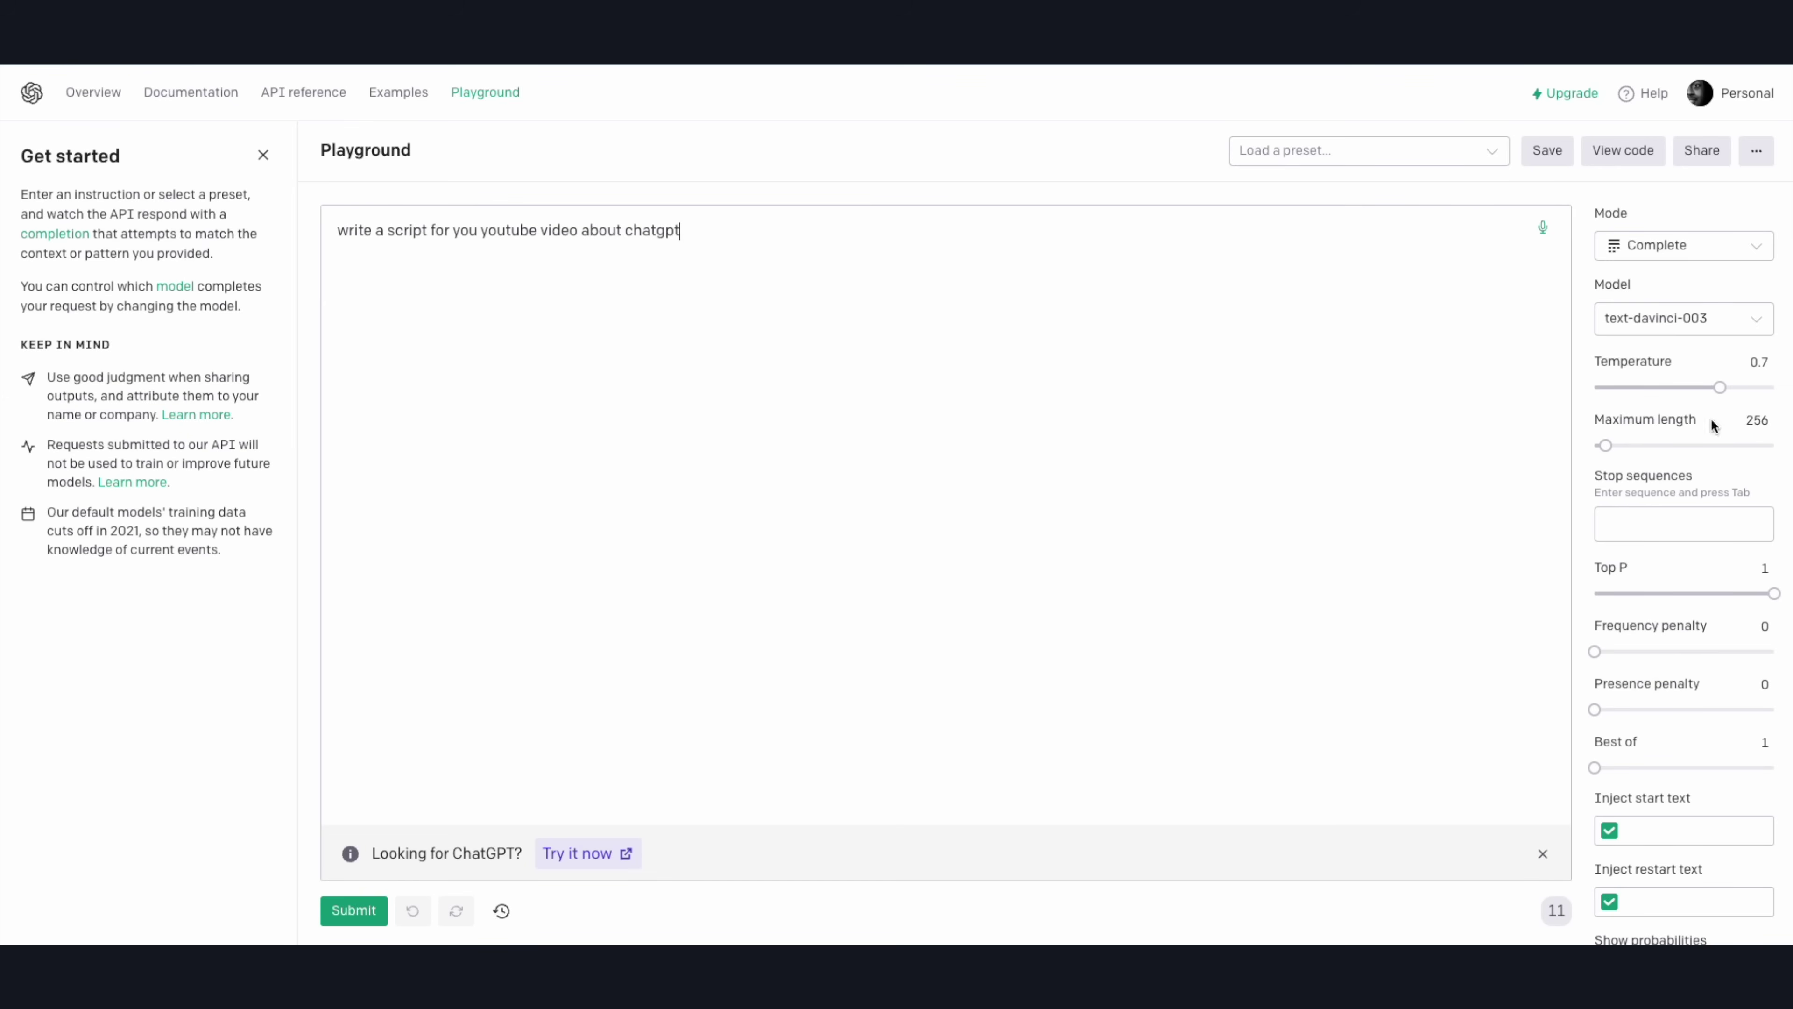
Open the Model dropdown to view text-davinci-003 and the other GPT-3 models
click(1634, 319)
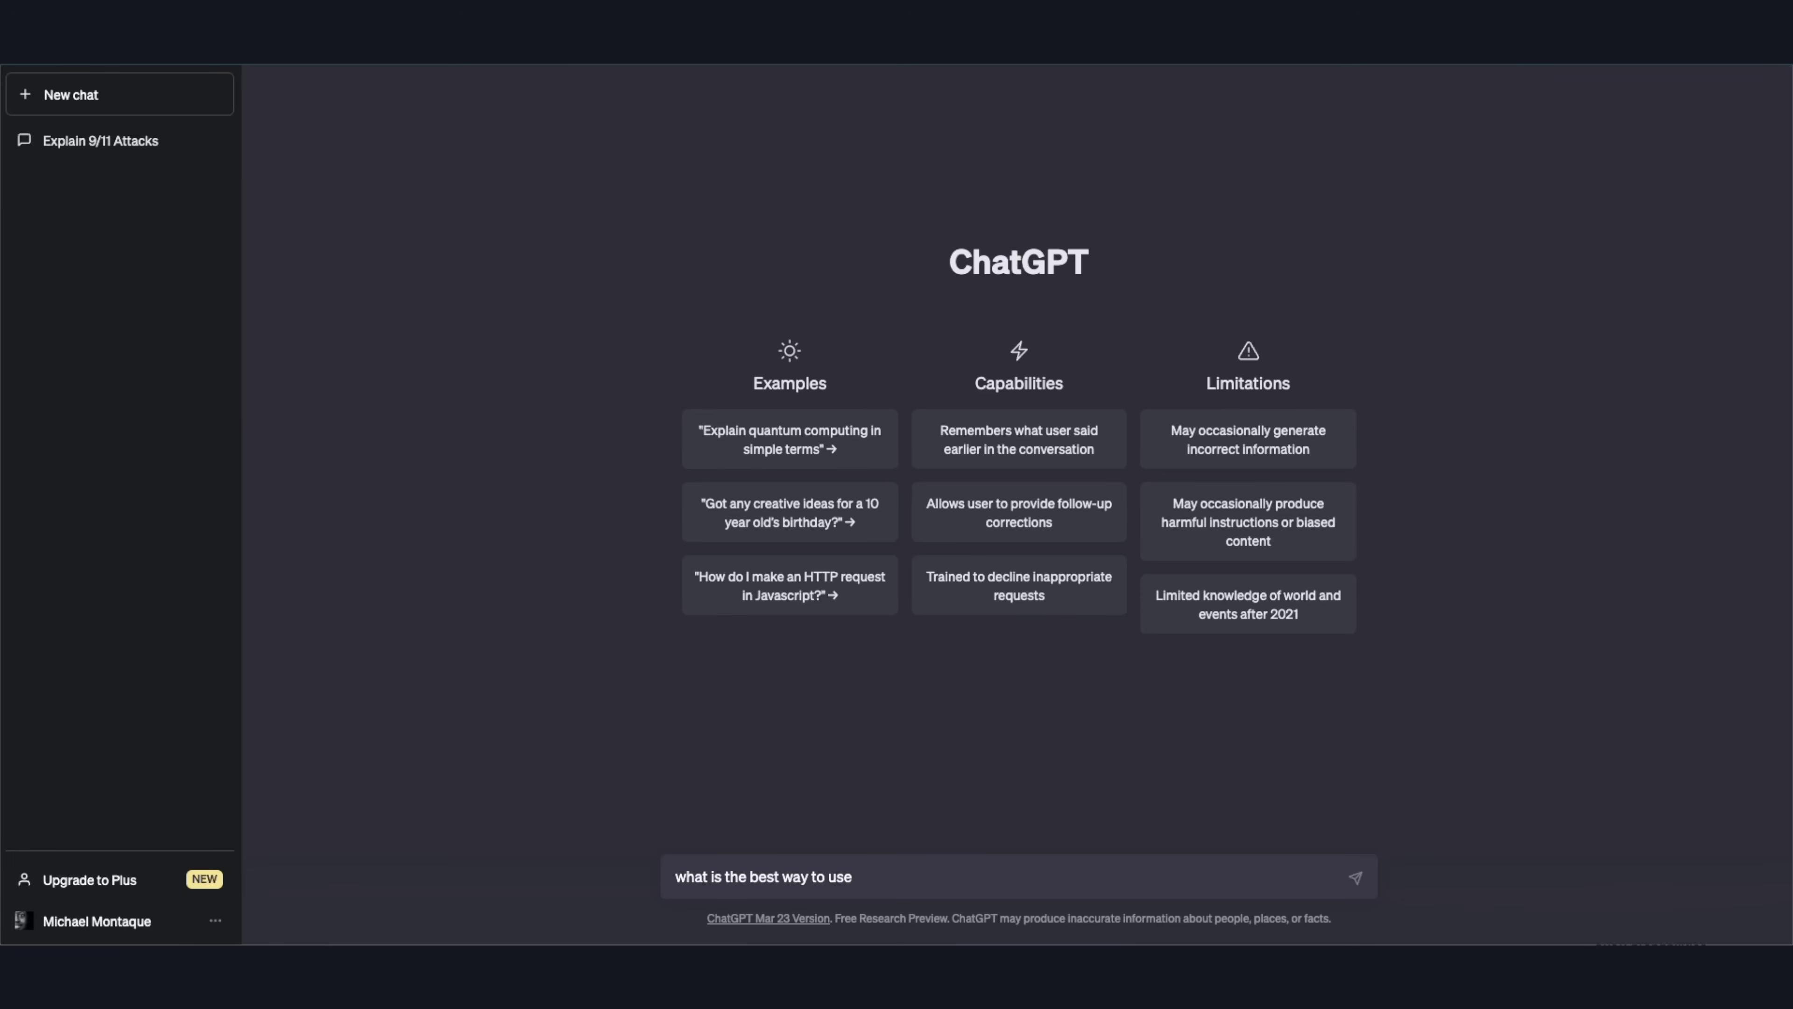
Ask ChatGPT 'what is the best way to use chatGPT in home assistant' and read its five-step reply
text(is the best way to use chatGPT in home assistant)
key(Return)
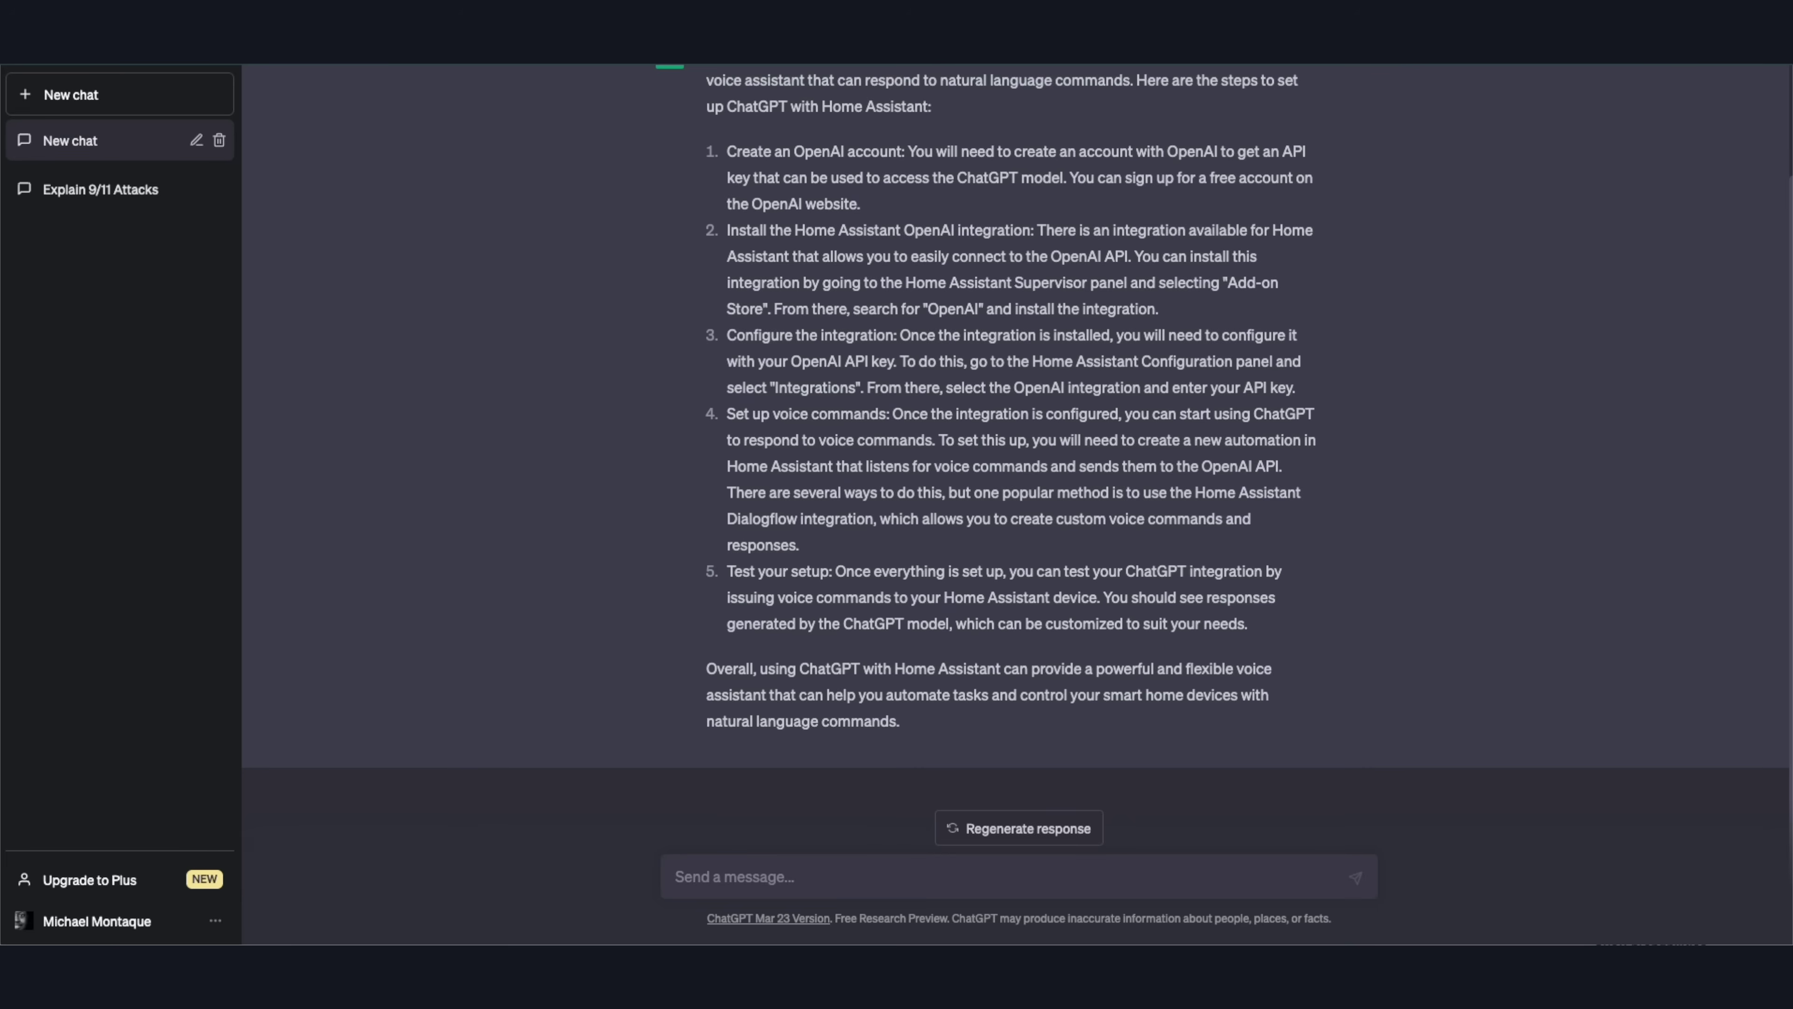
scroll(1111, 613, up, 2)
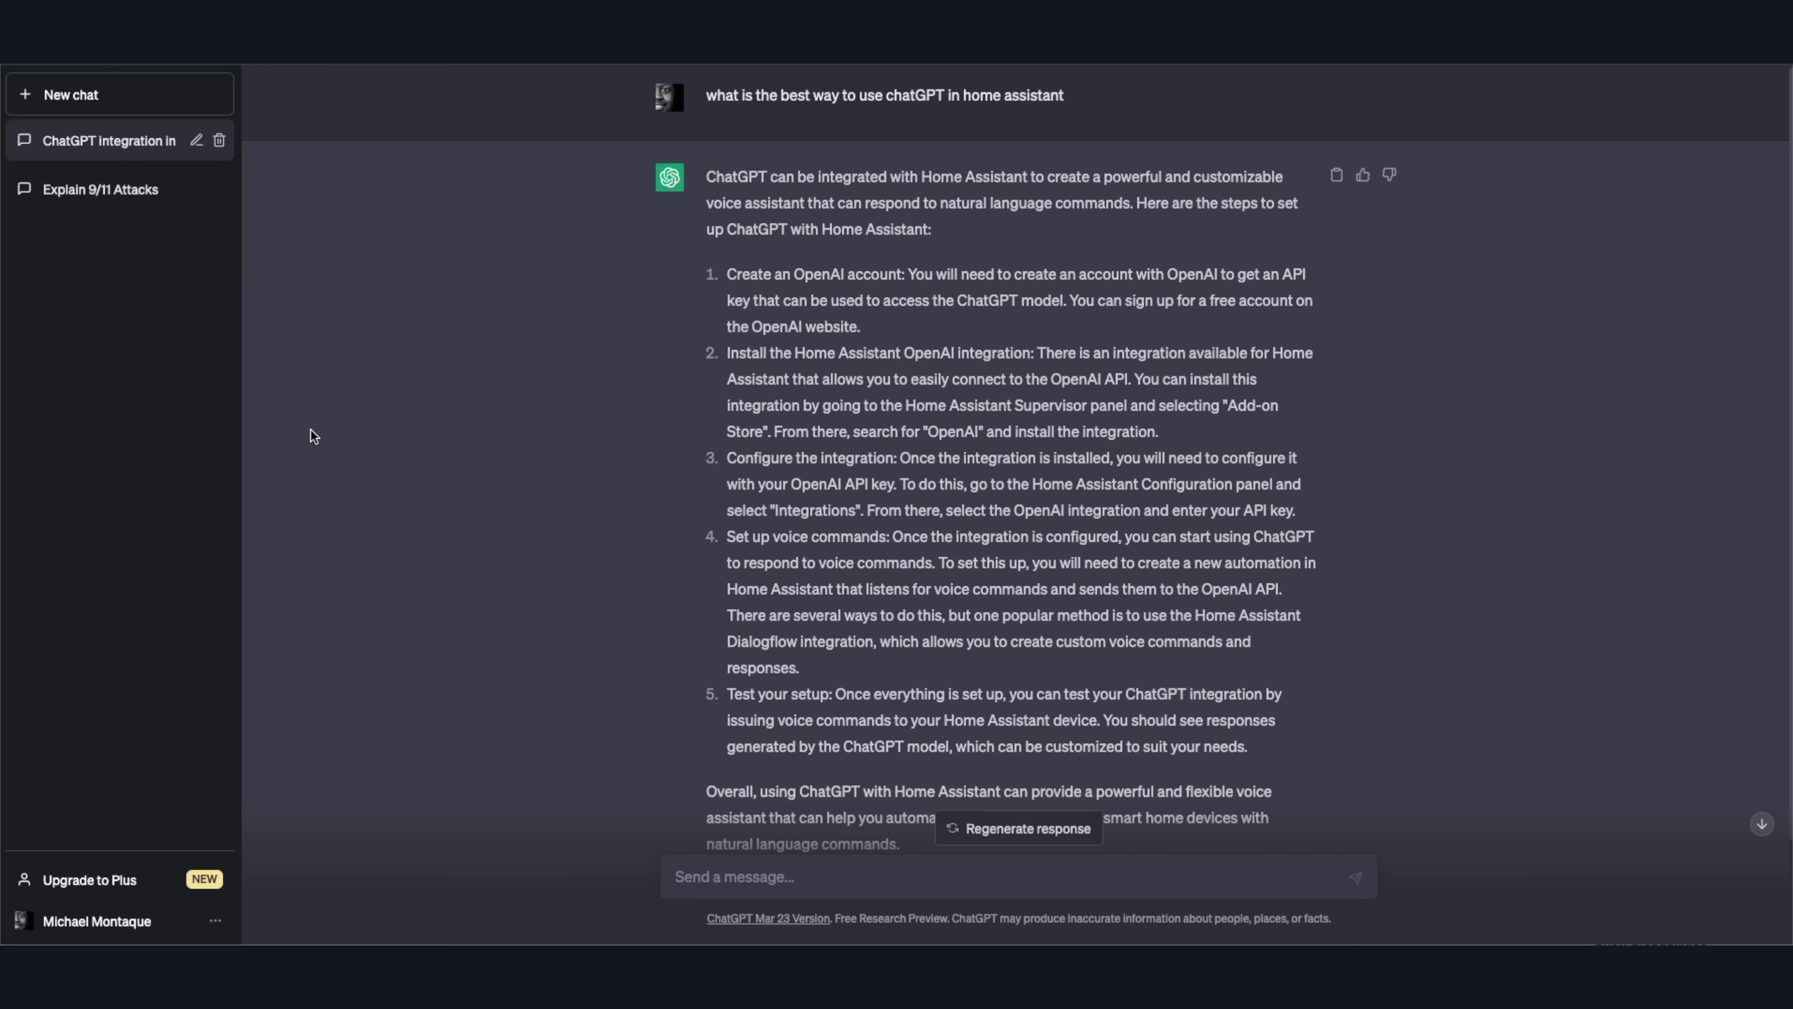
scroll(955, 571, down, 2)
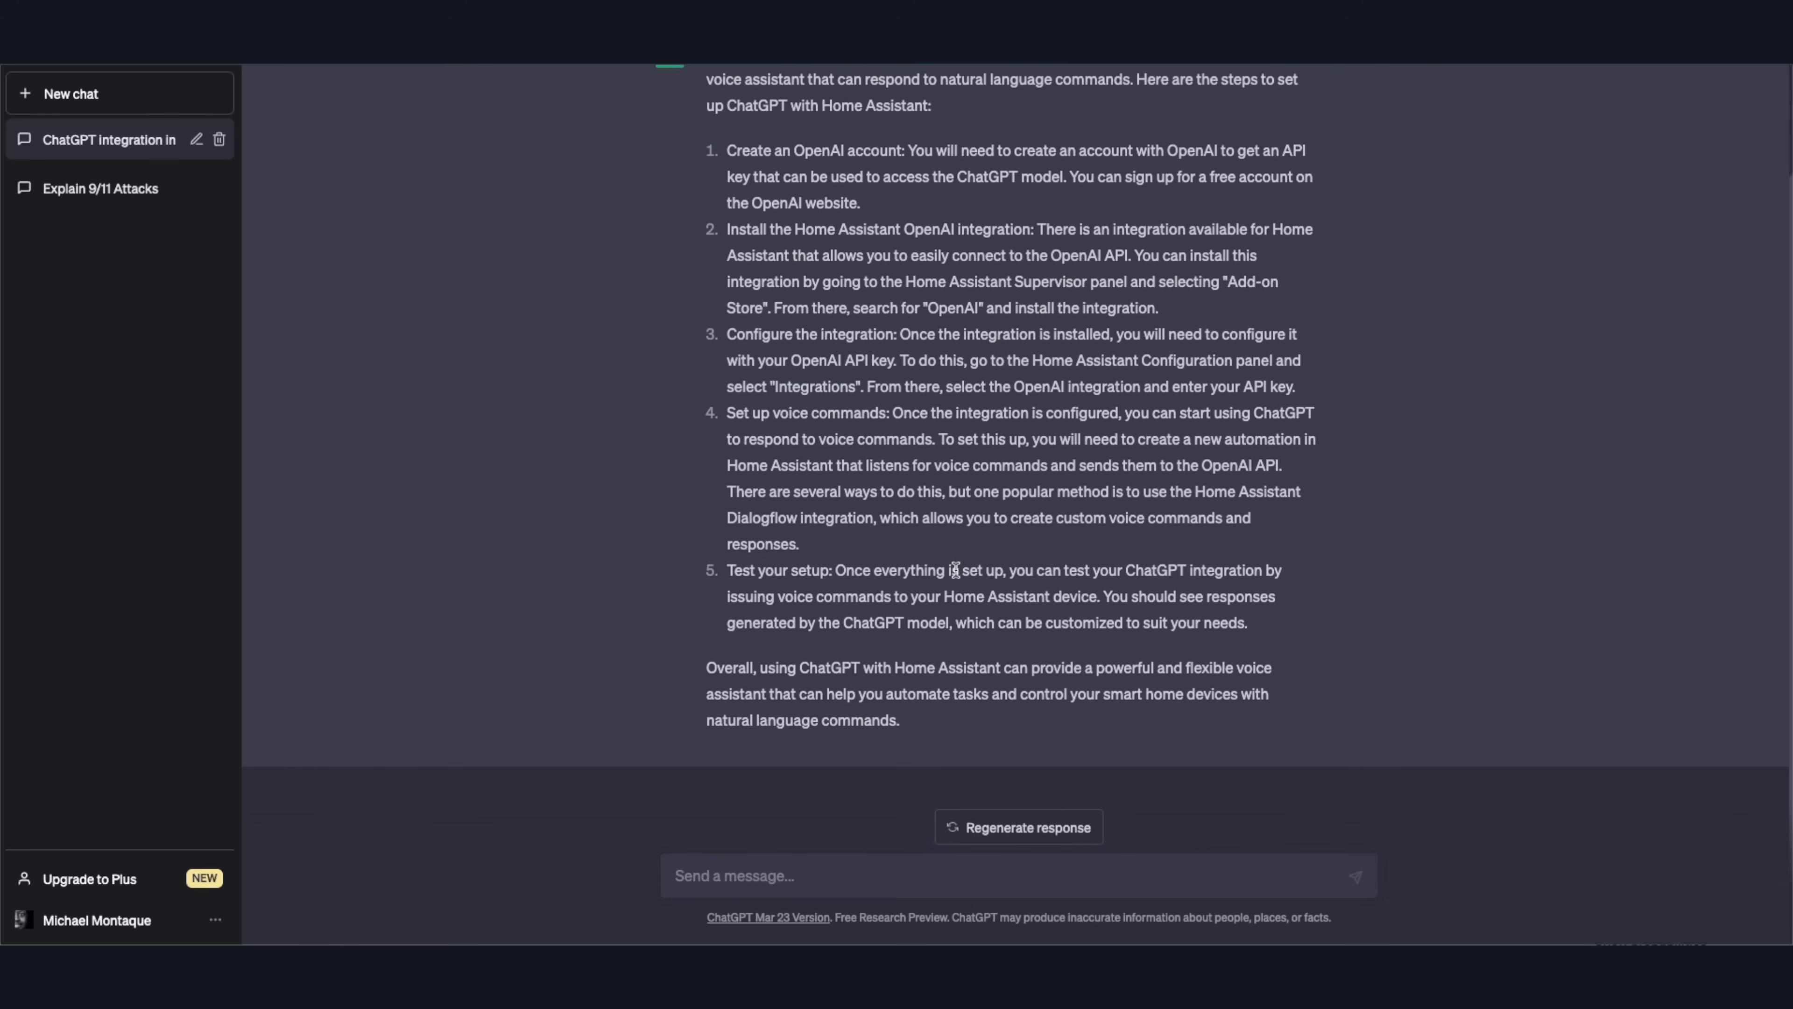
scroll(1101, 636, up, 1)
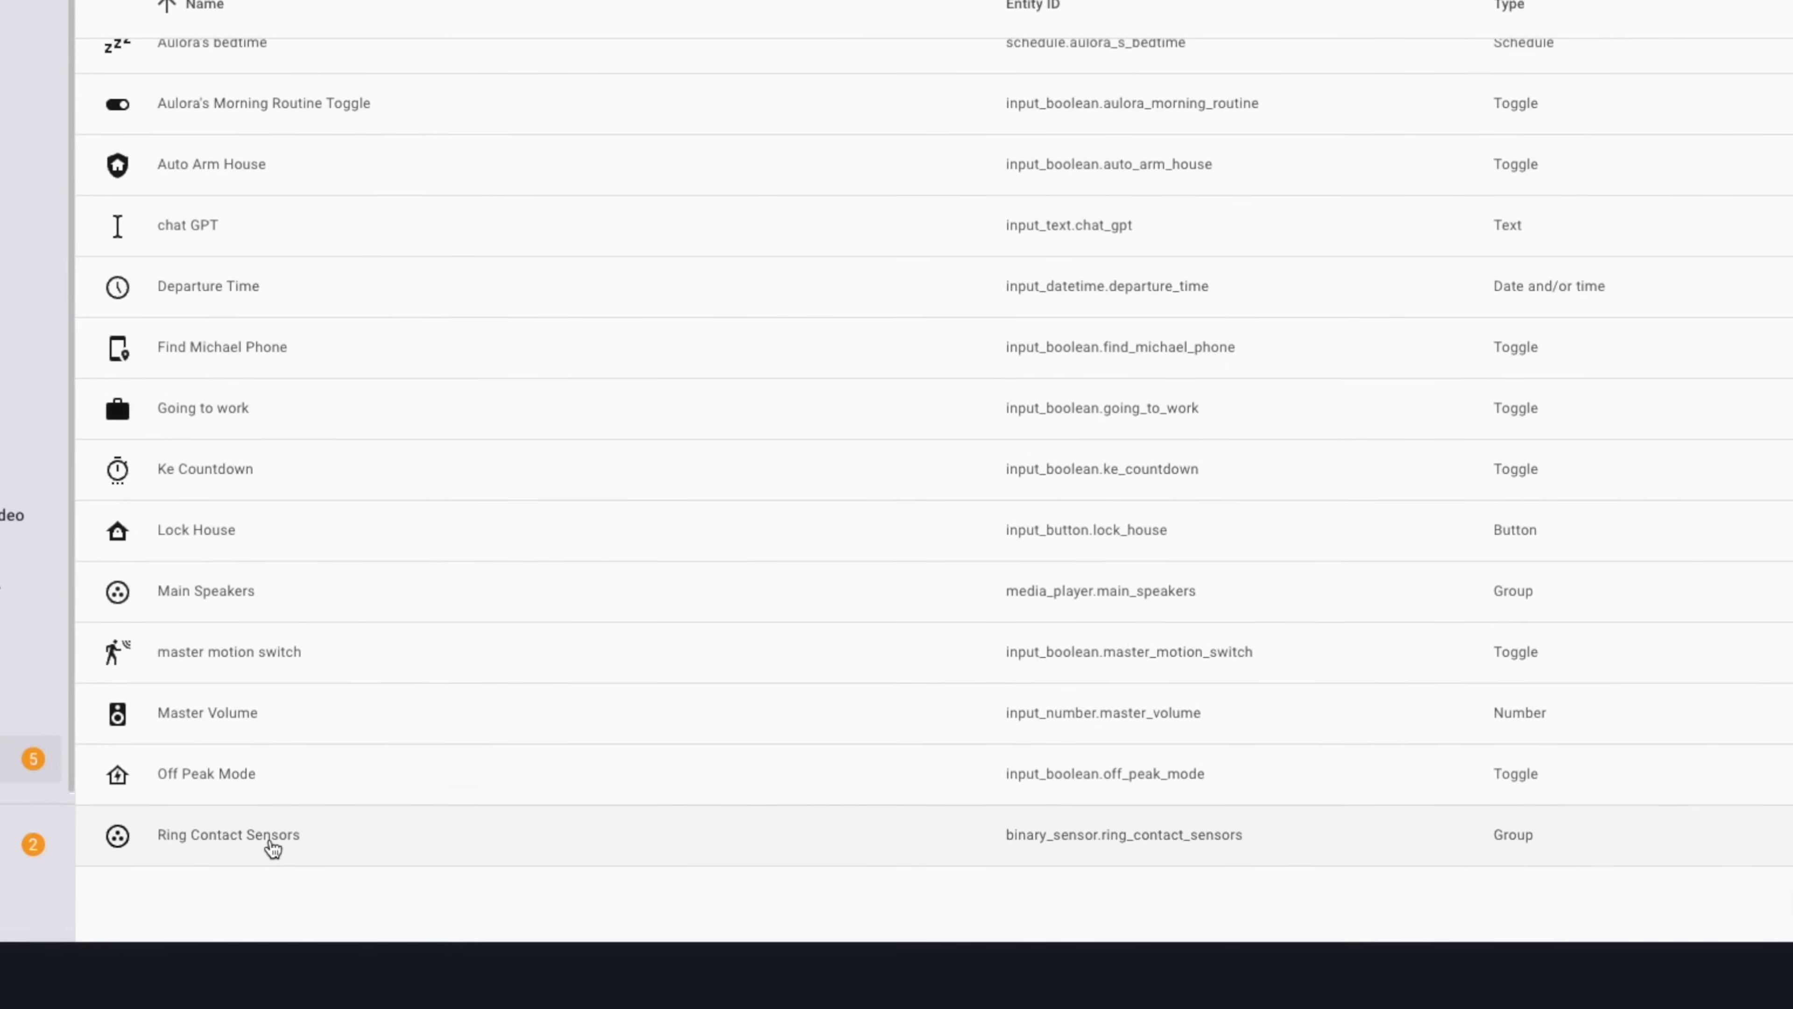
Open the Ring Contact Sensors group's details showing its history and logbook
click(277, 850)
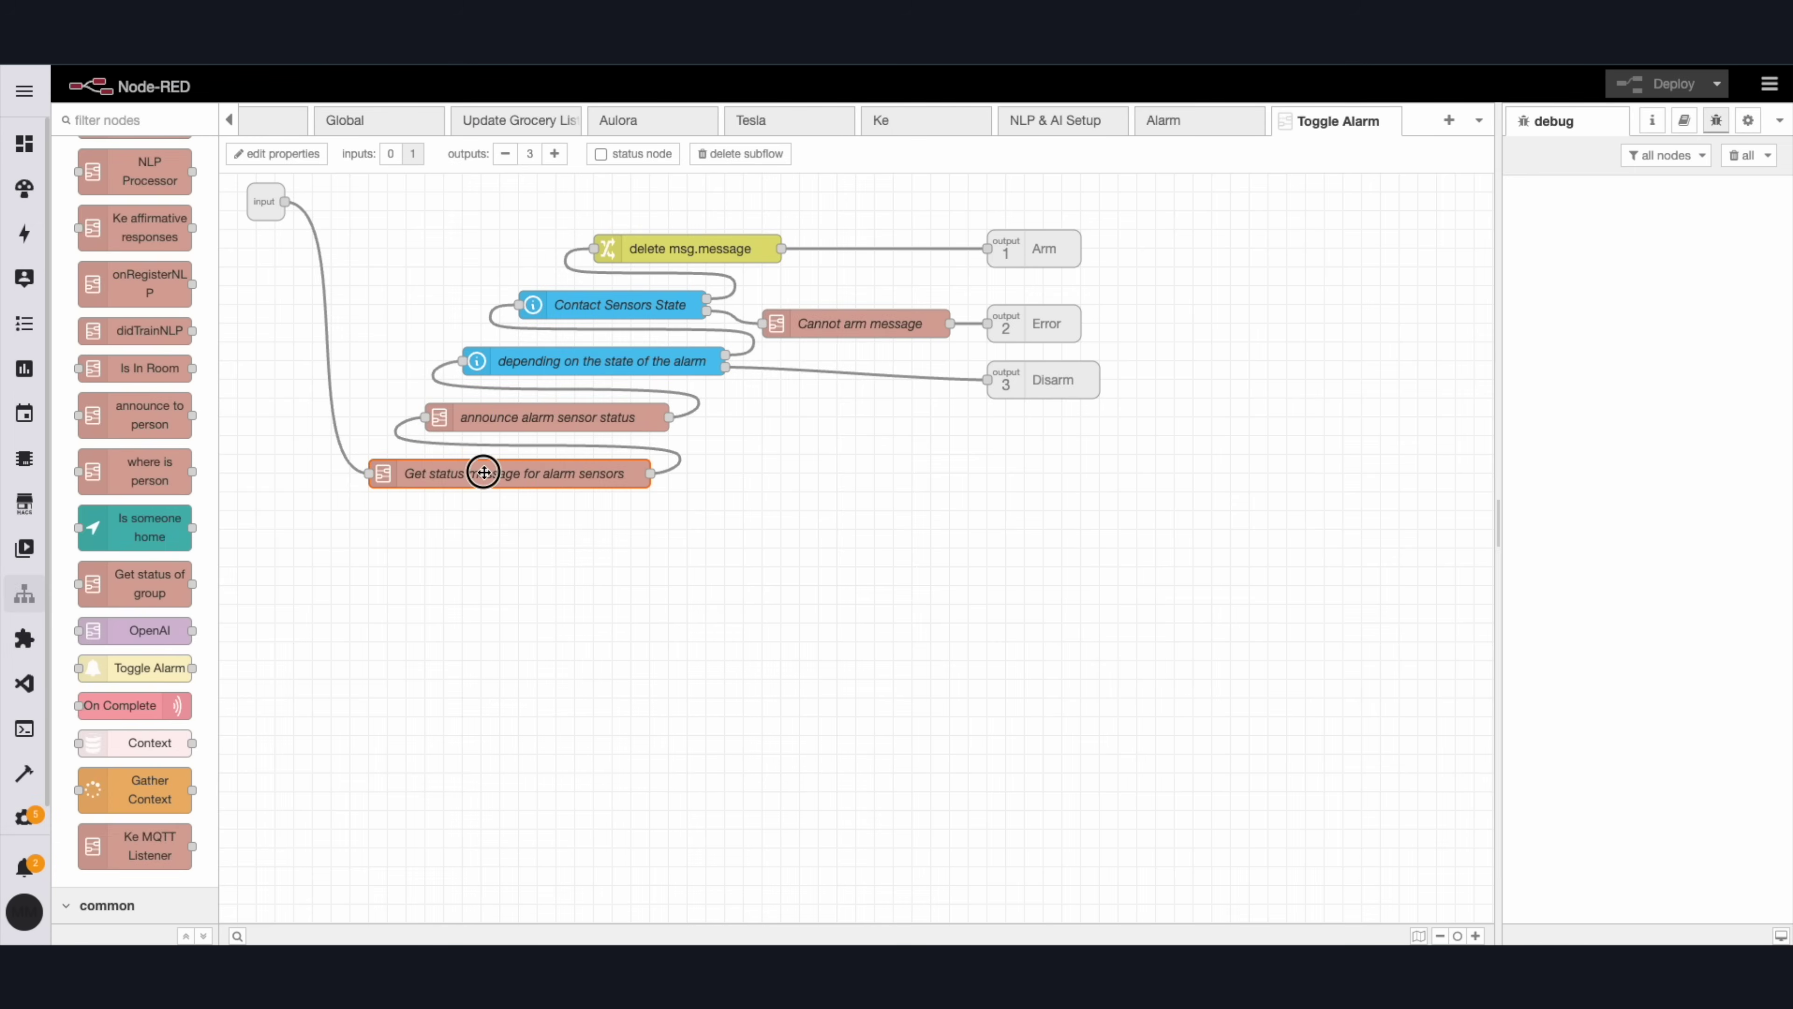
Open the edit dialog of the 'Get status message for alarm sensors' subflow node
double_click(484, 473)
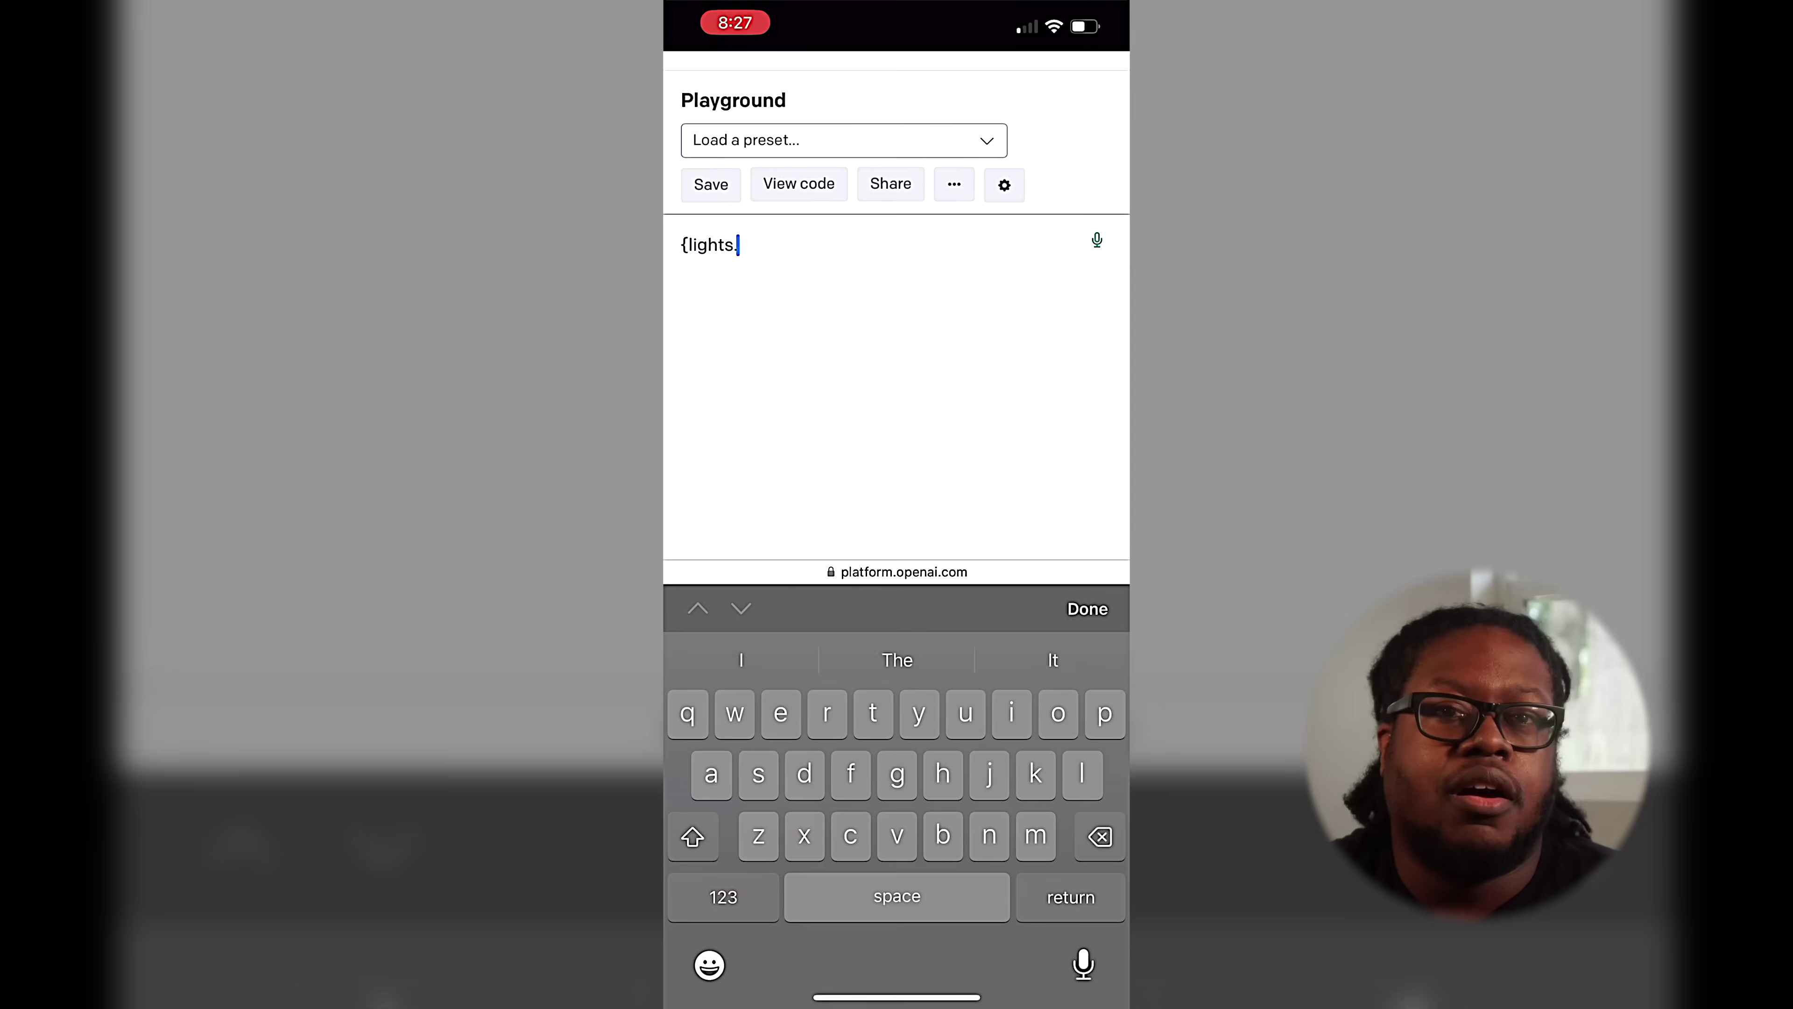
Enter the bedroom and office light states as JSON, then ask 'read the json above and tell me which lights are on?'
text(.master_bedroom: "off", light.baby_bedroom: true, lights)
key(BackSpace)
text(.office_left: "on", lights.office_right:false})
key(Return)
key(Return)
text(what)
key(BackSpace)
key(BackSpace)
key(BackSpace)
key(BackSpace)
text(read the json above and tell me which lights are on?)
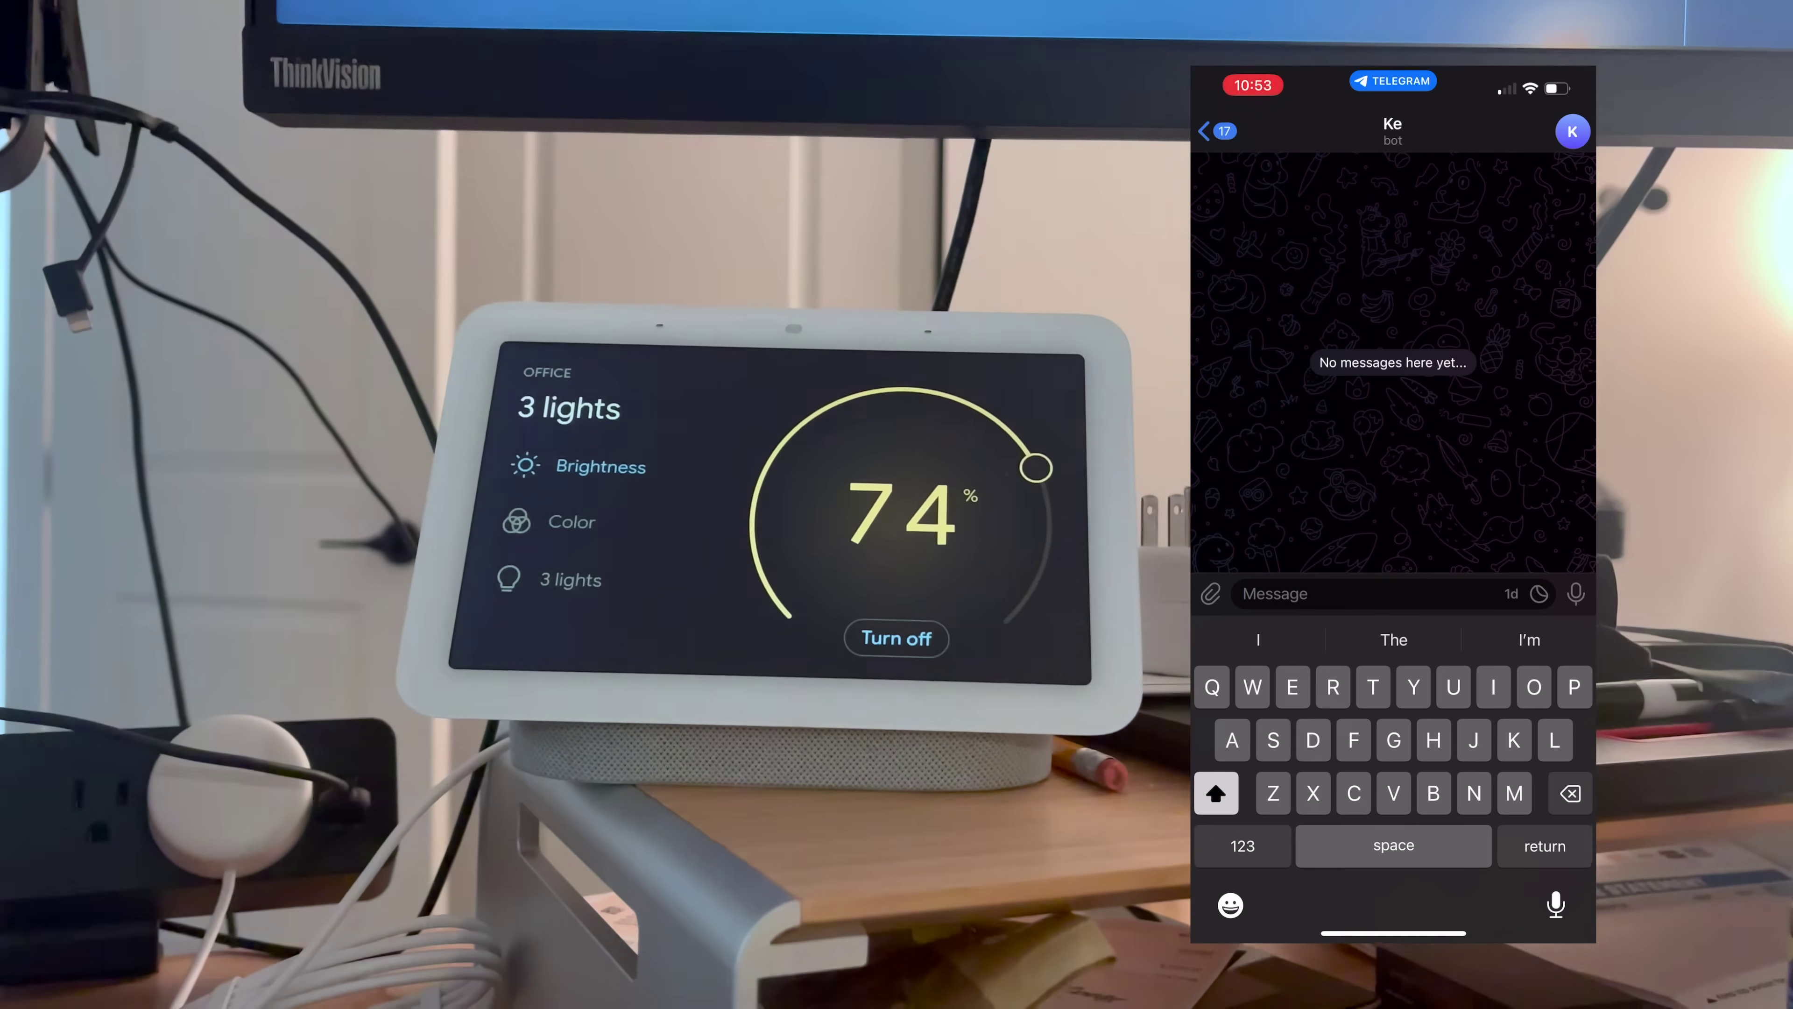
Send 'Turn on the alarm' to the Ke bot
text(Turn on the)
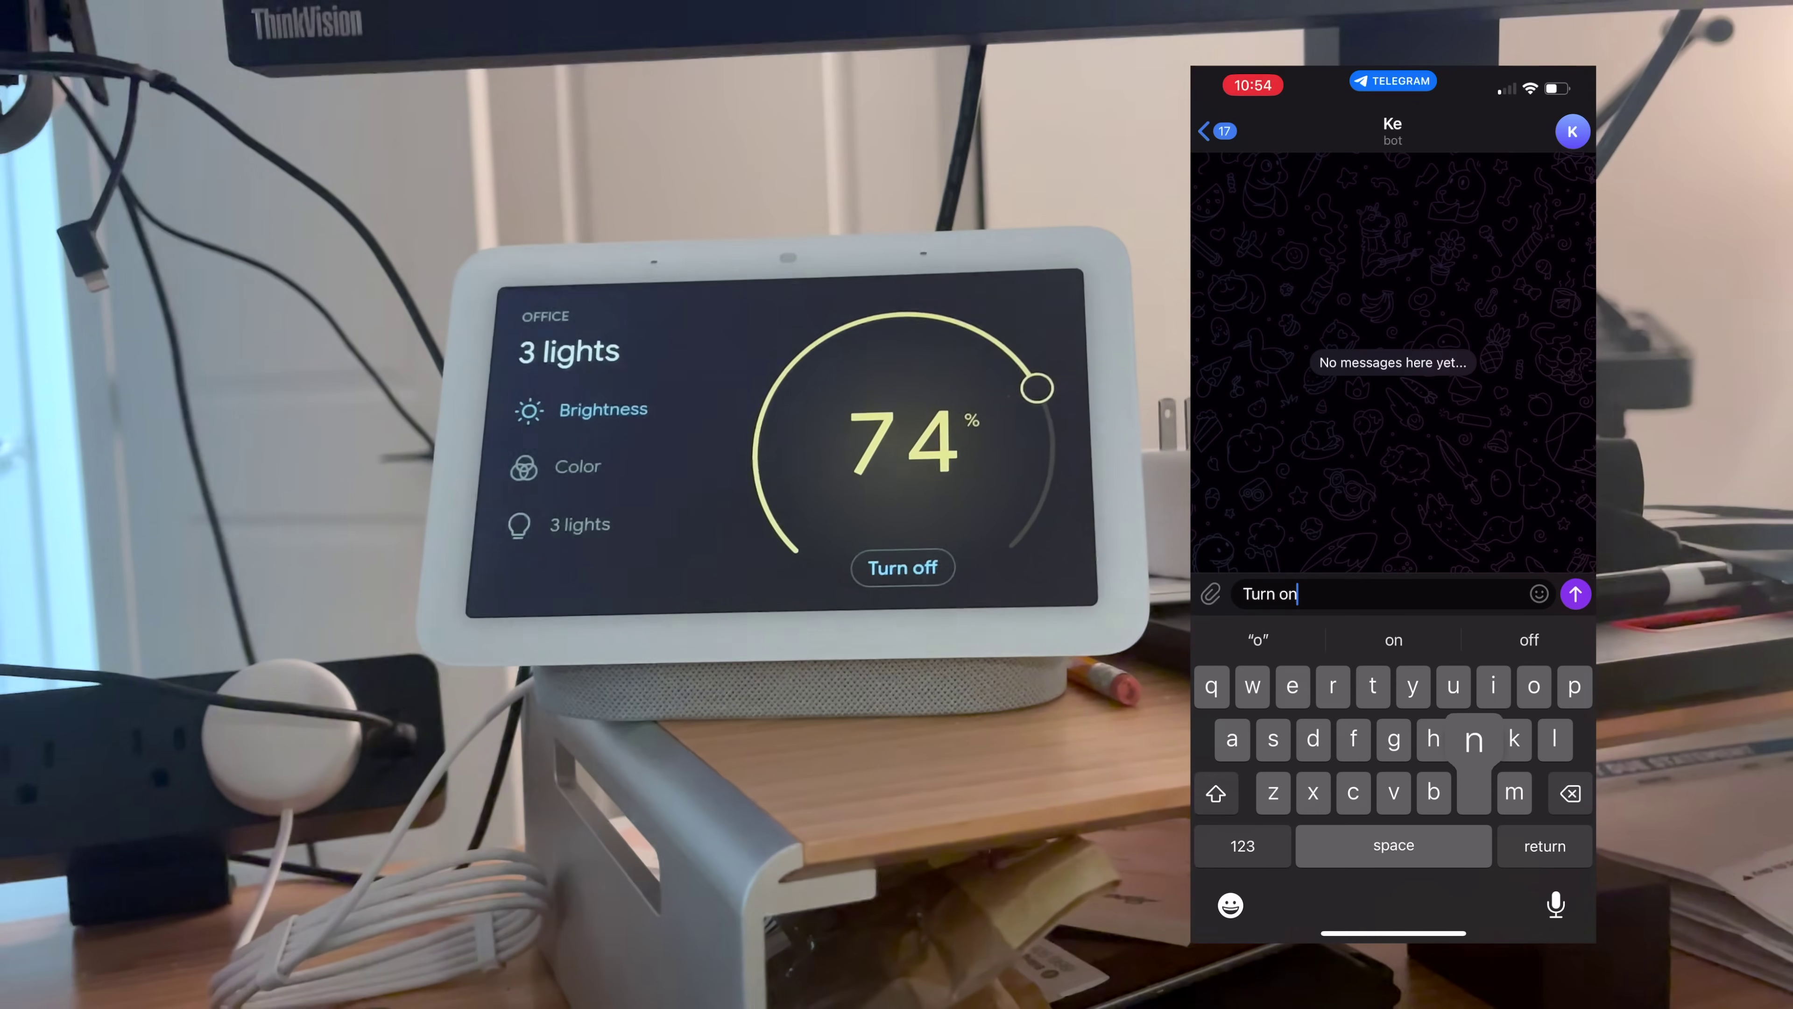
text( alarm)
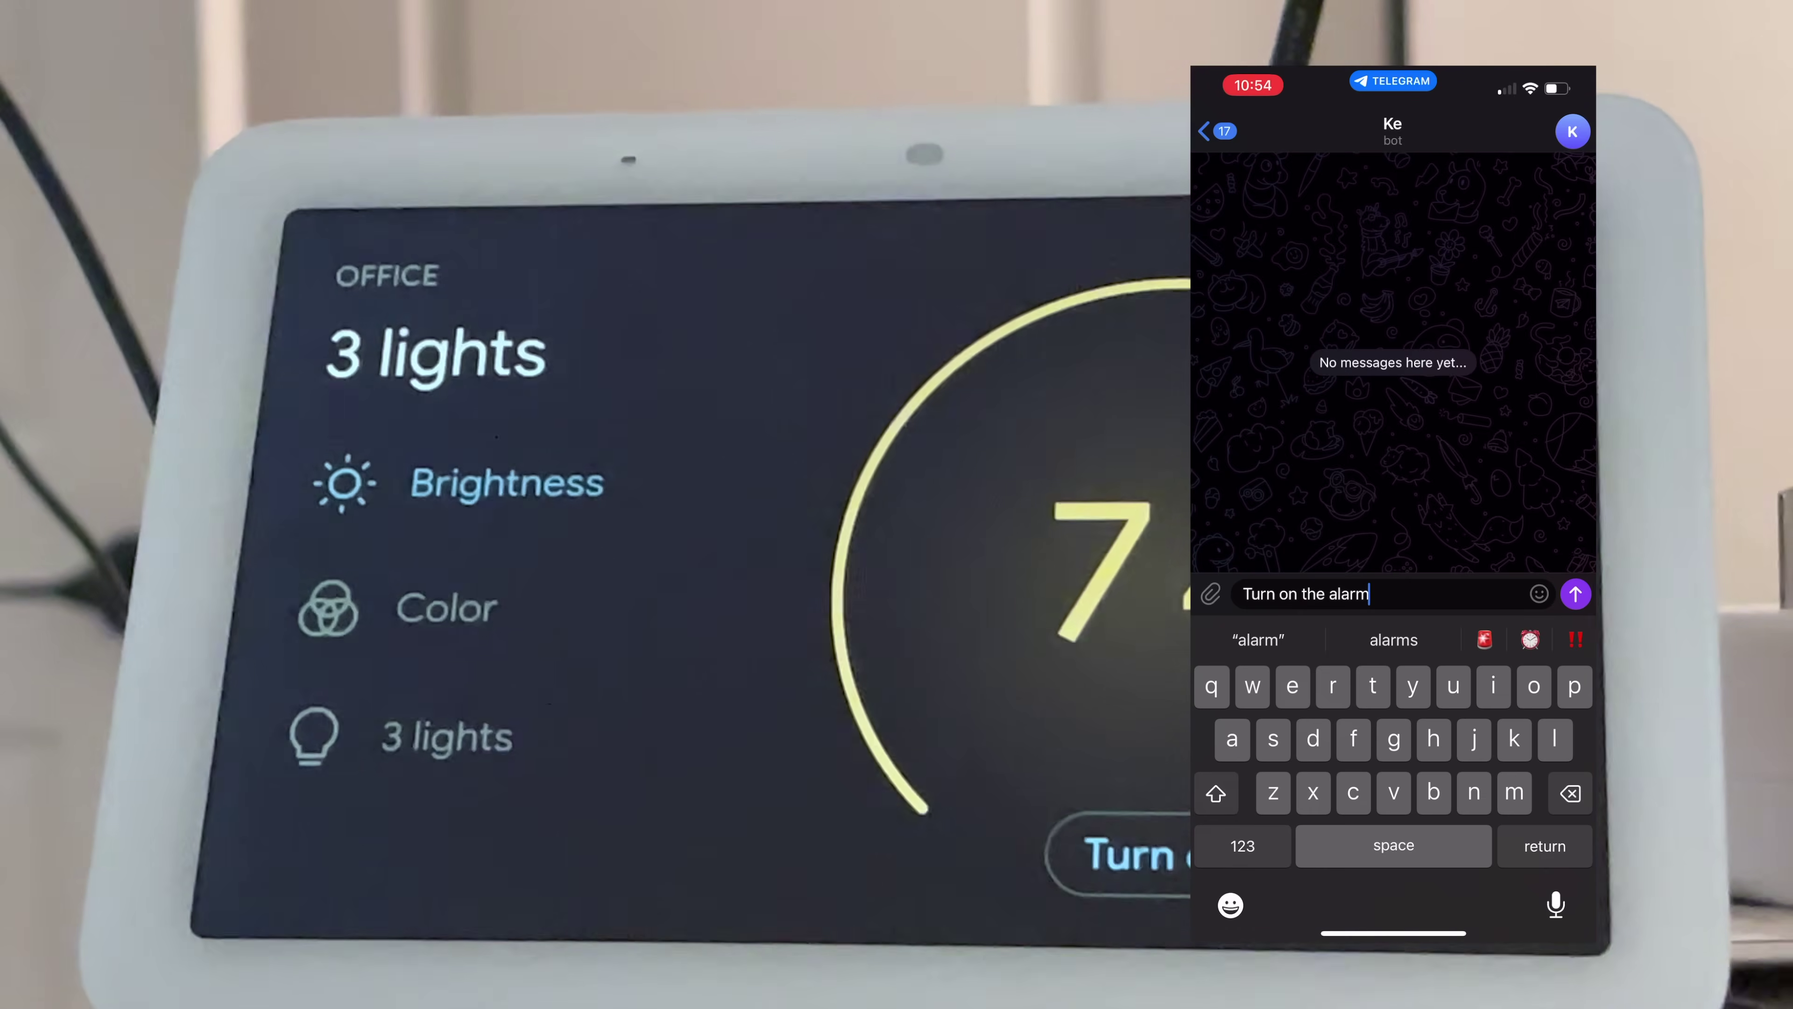
key(Return)
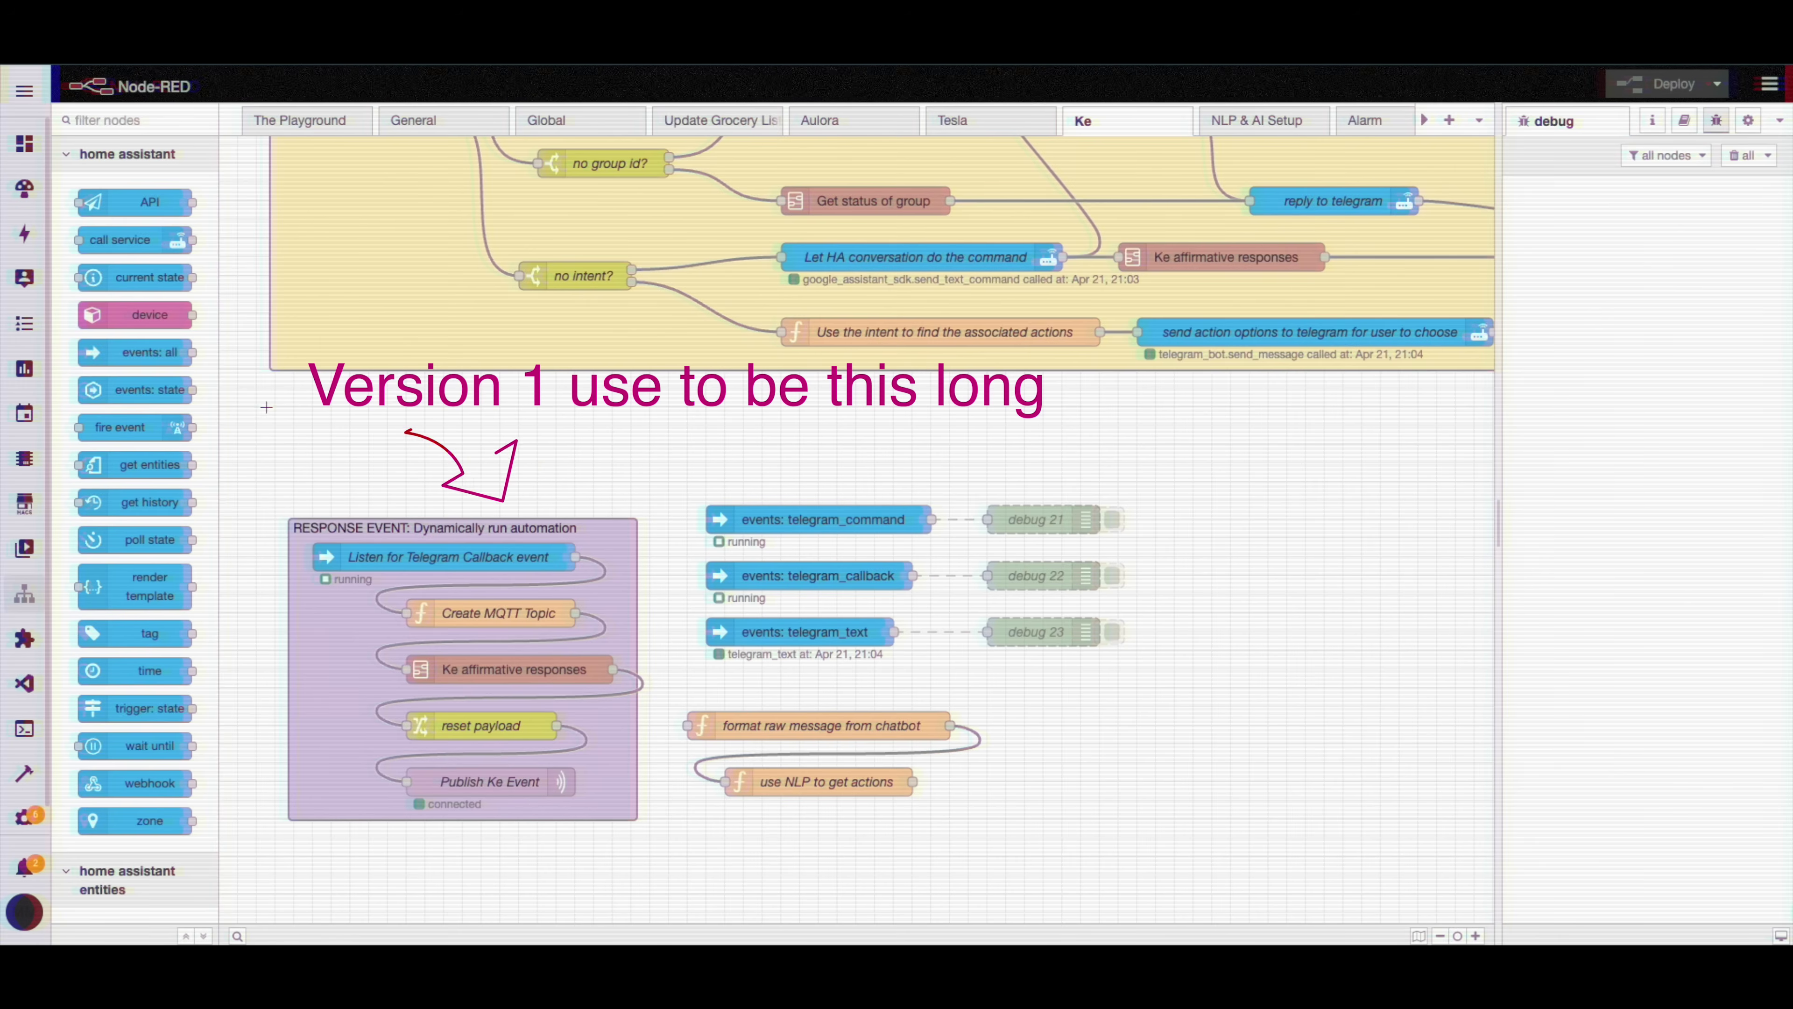
drag(259, 433, 679, 914)
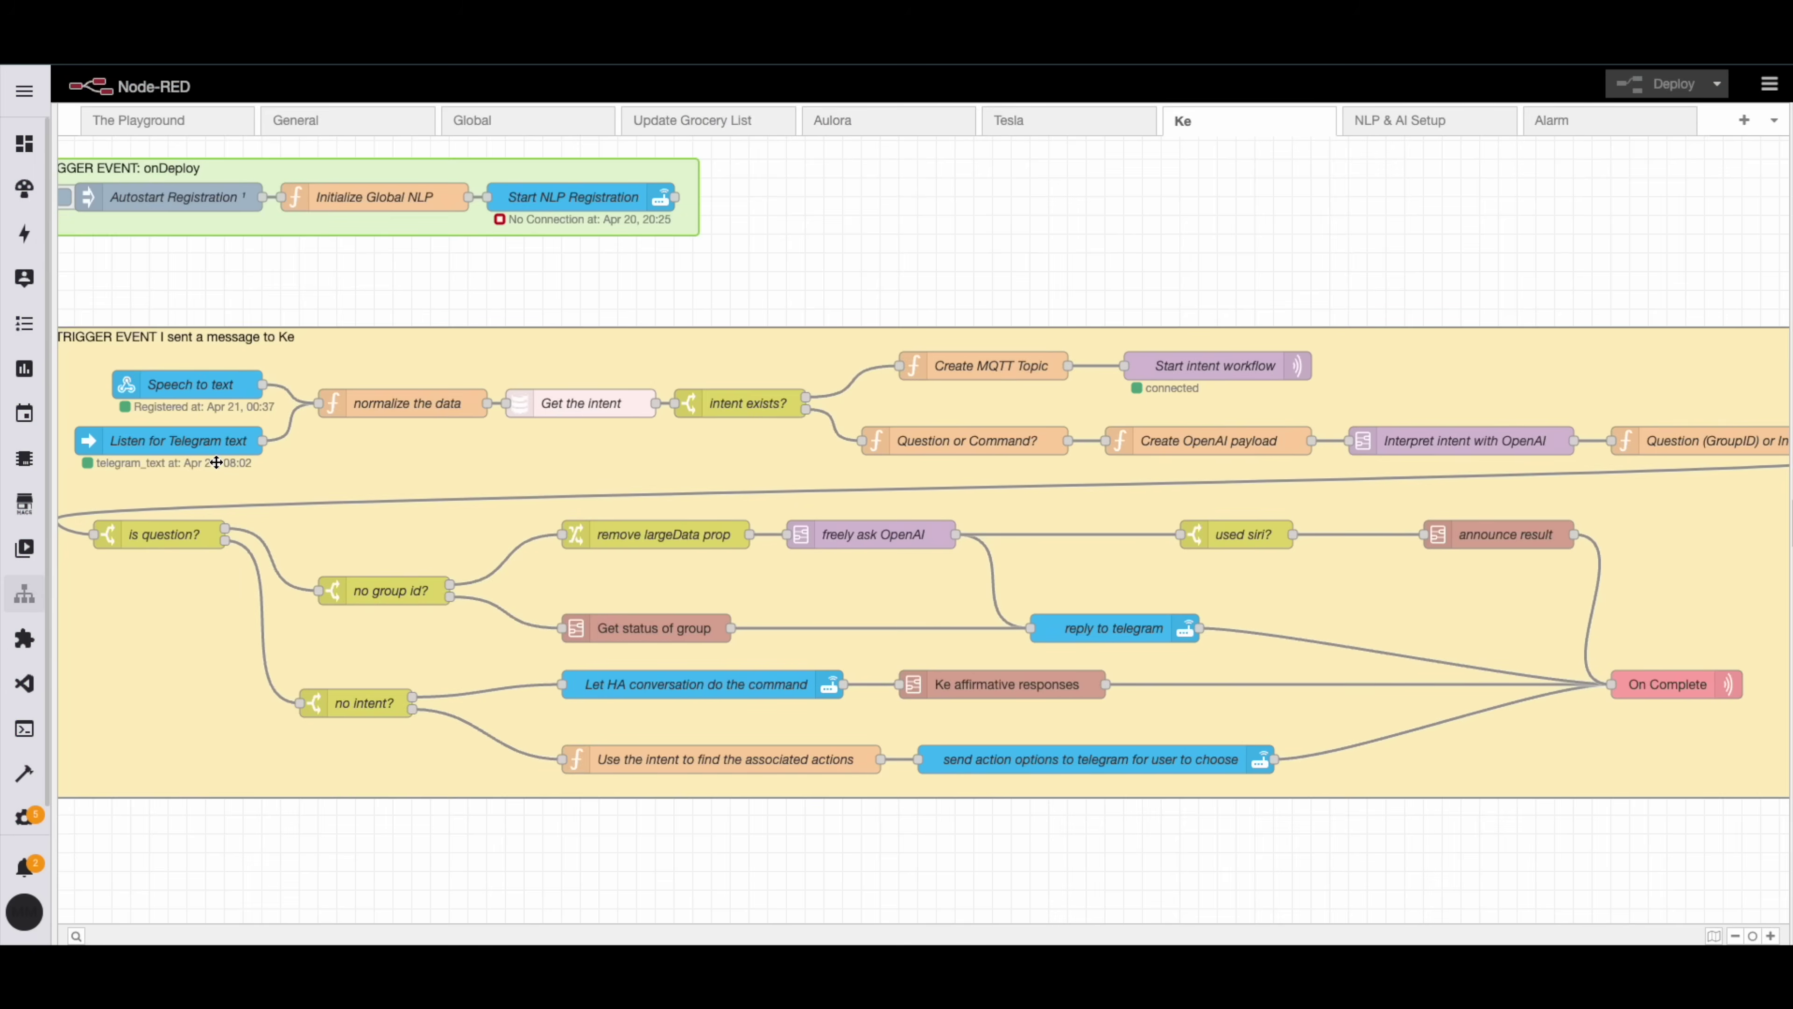
scroll(495, 457, right, 3)
scroll(537, 466, left, 4)
scroll(546, 469, right, 2)
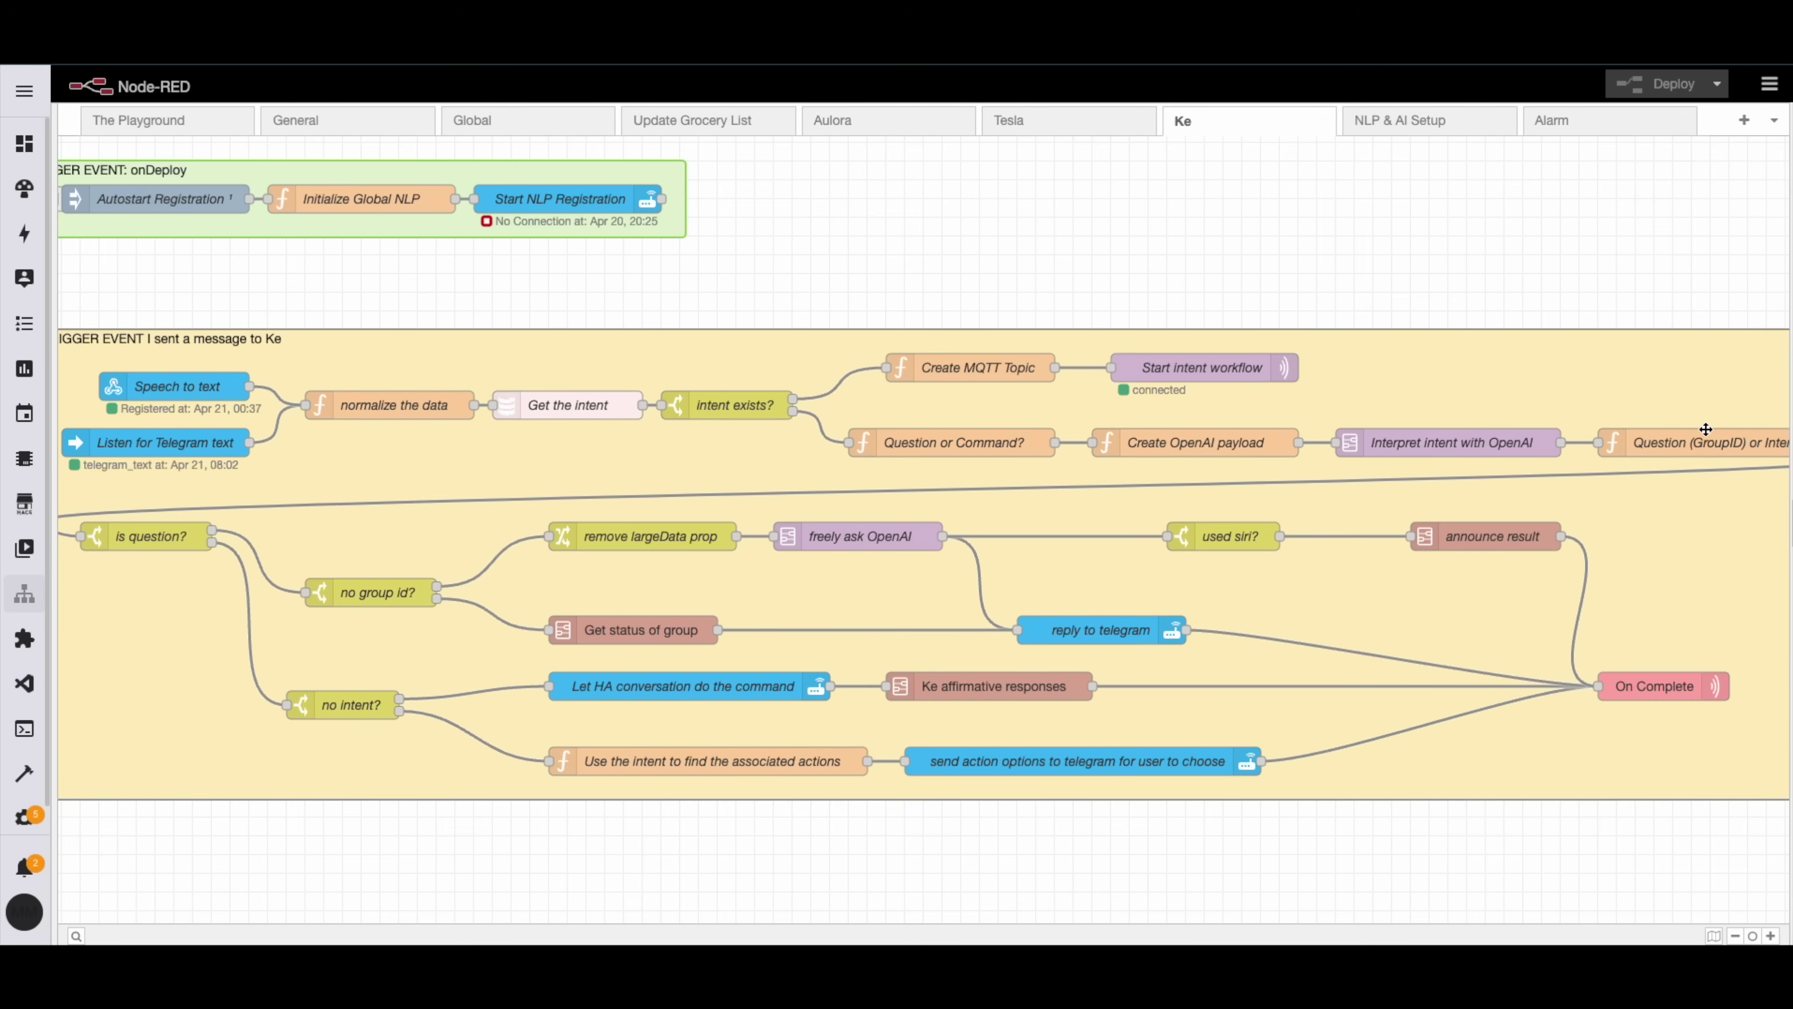
scroll(1518, 444, right, 3)
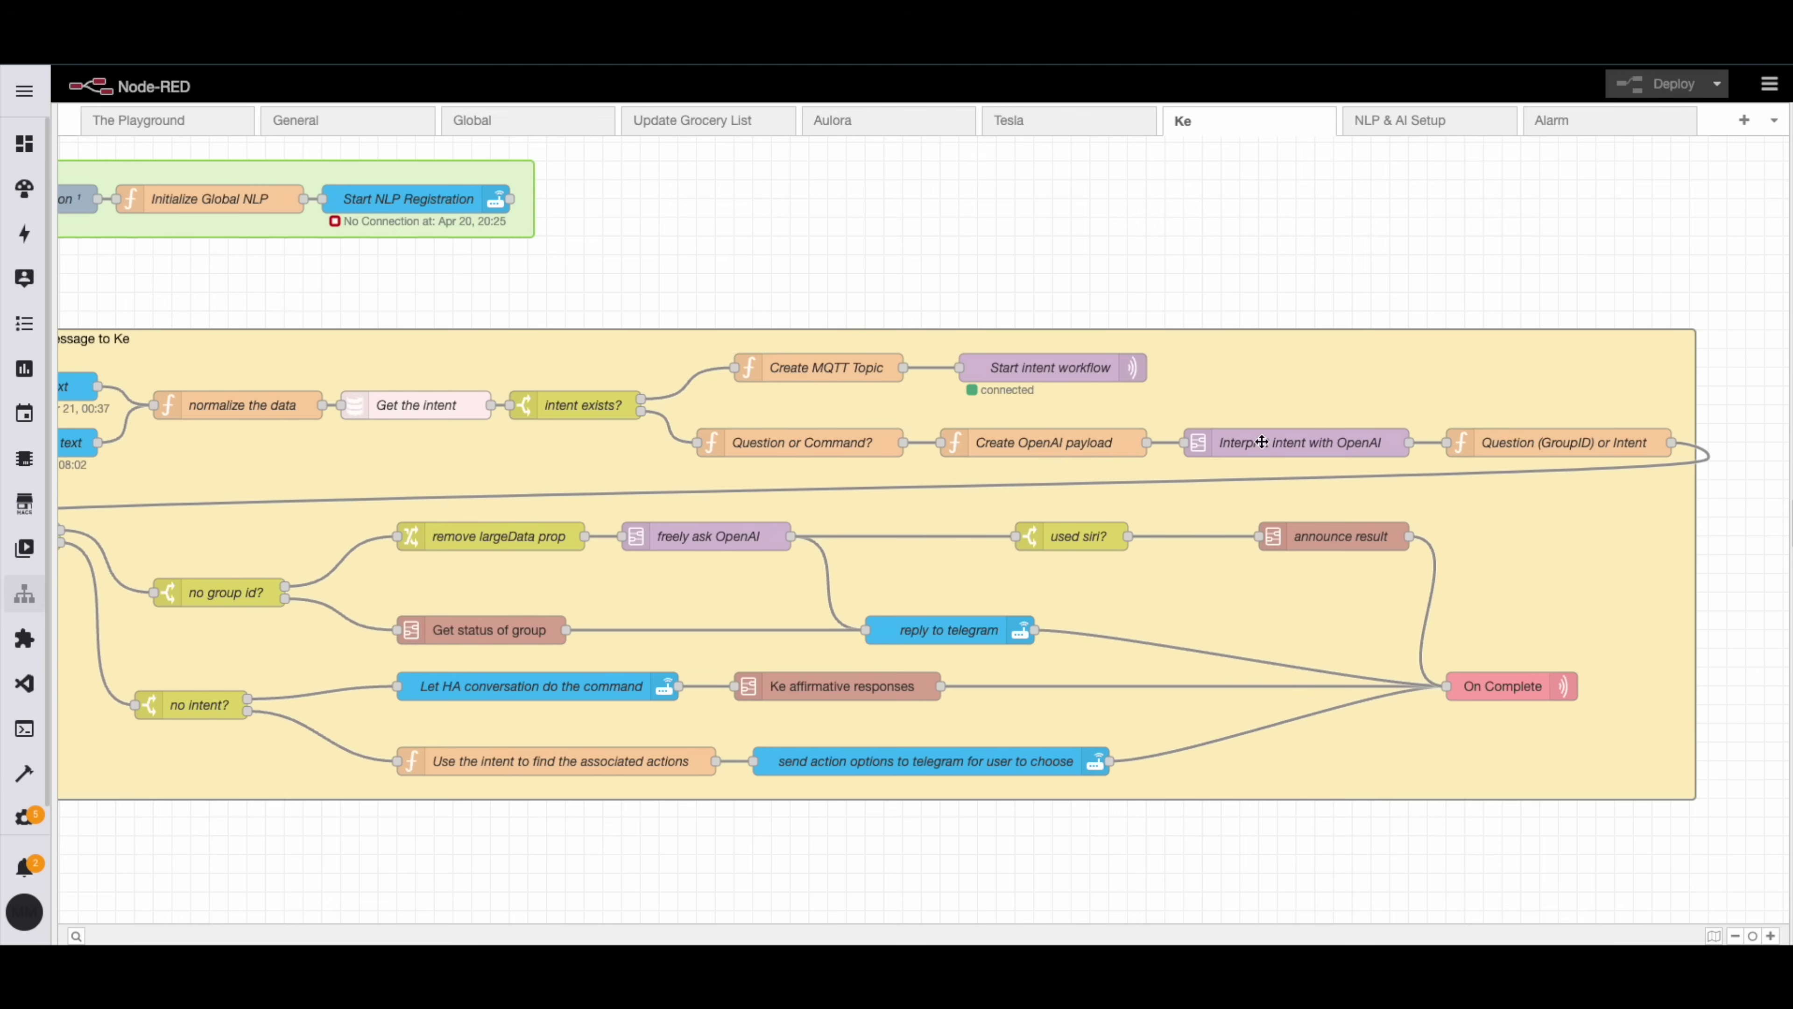
click(1294, 464)
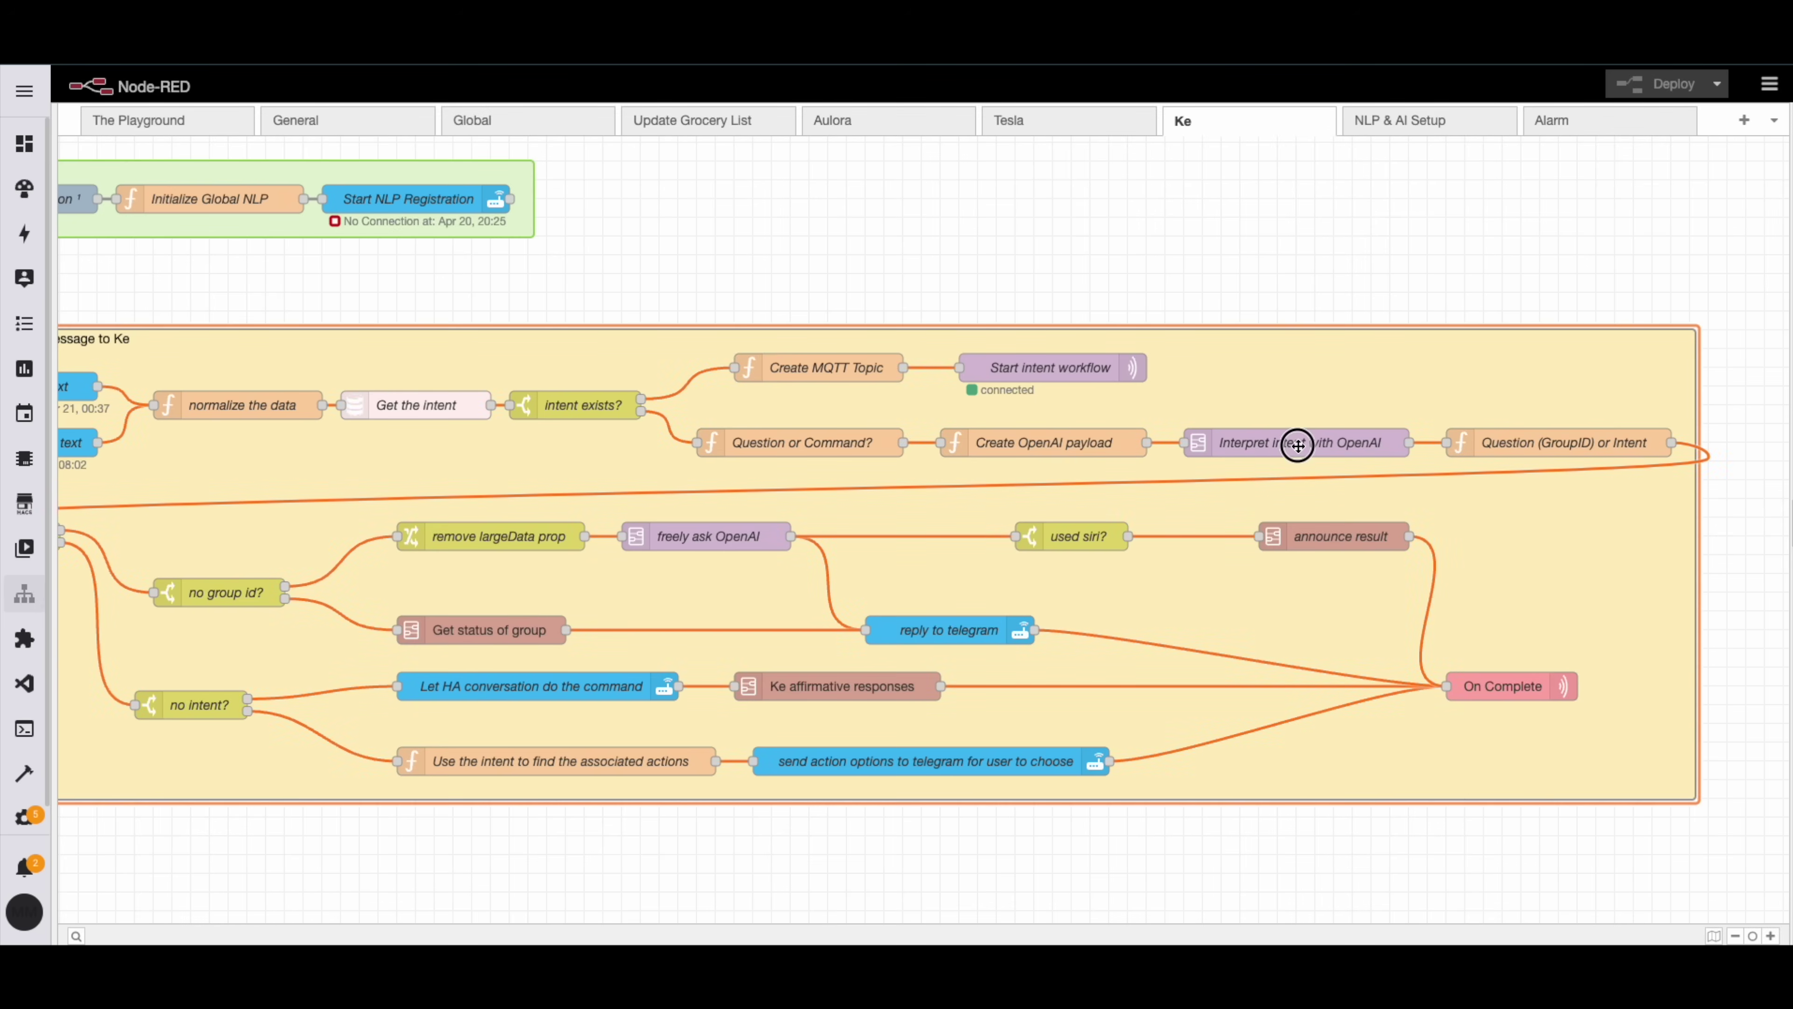
double_click(1297, 445)
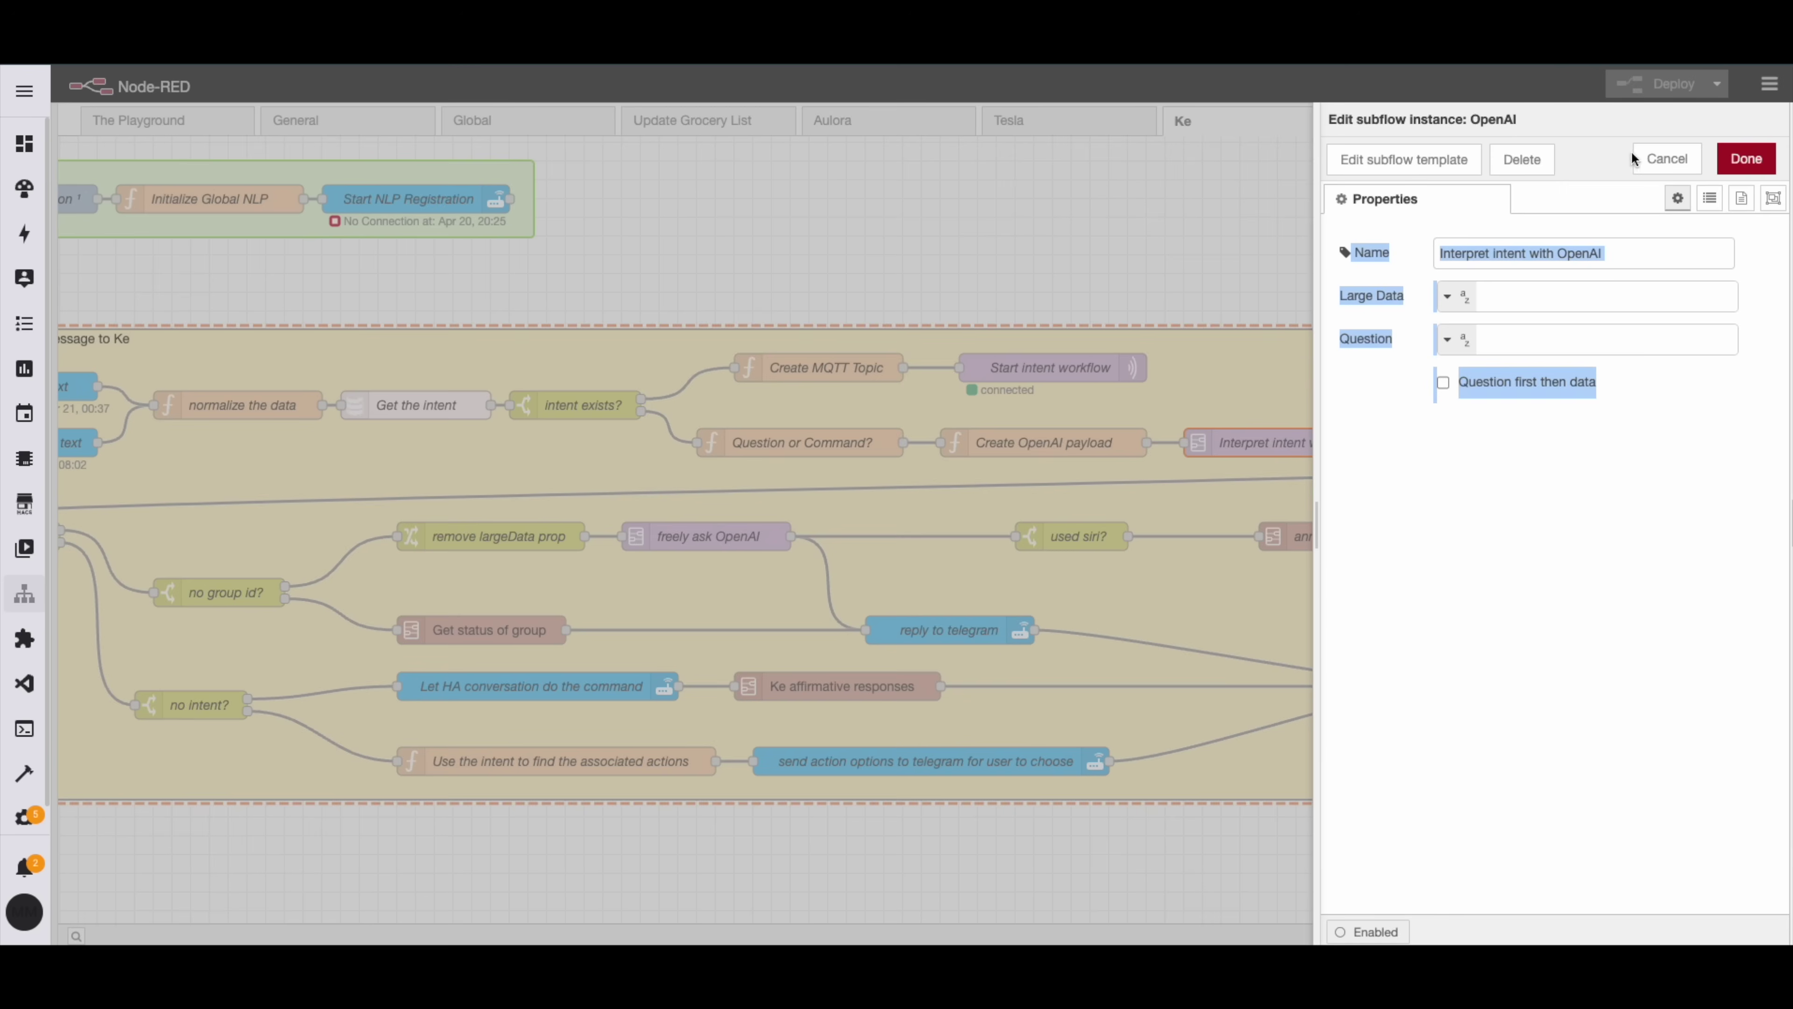
click(1663, 160)
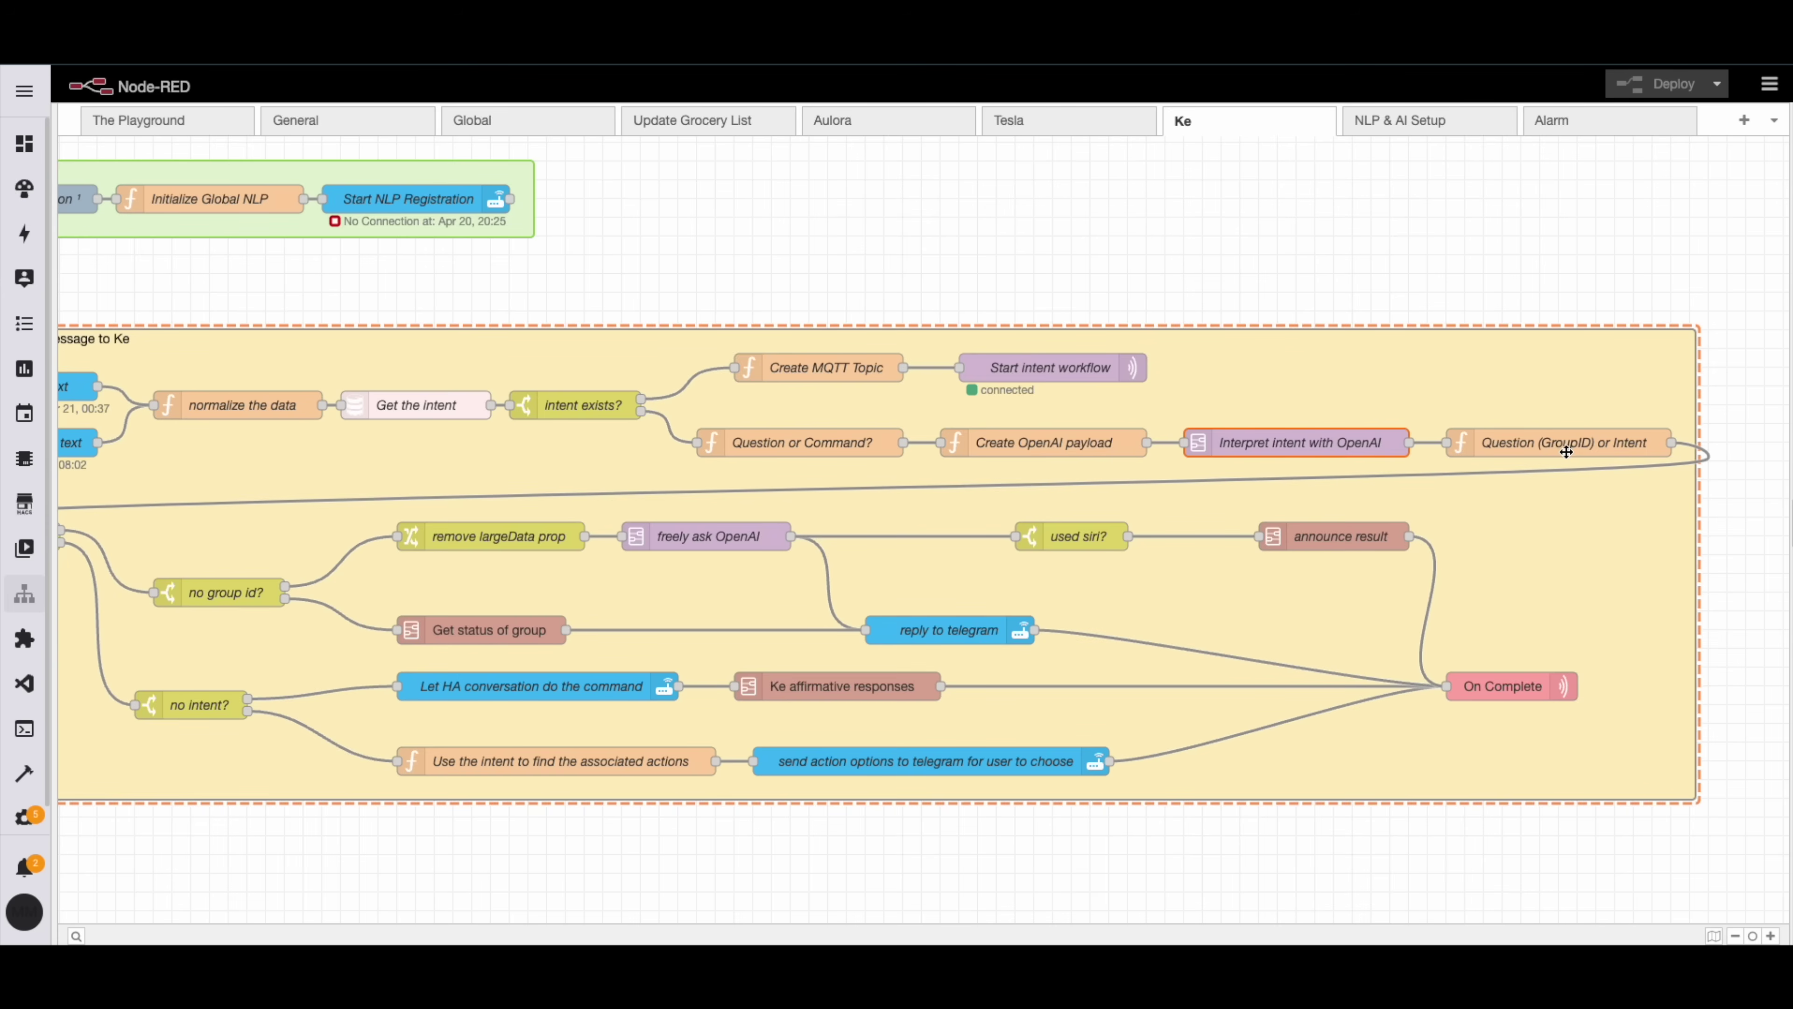
scroll(1557, 449, left, 5)
scroll(1557, 449, left, 2)
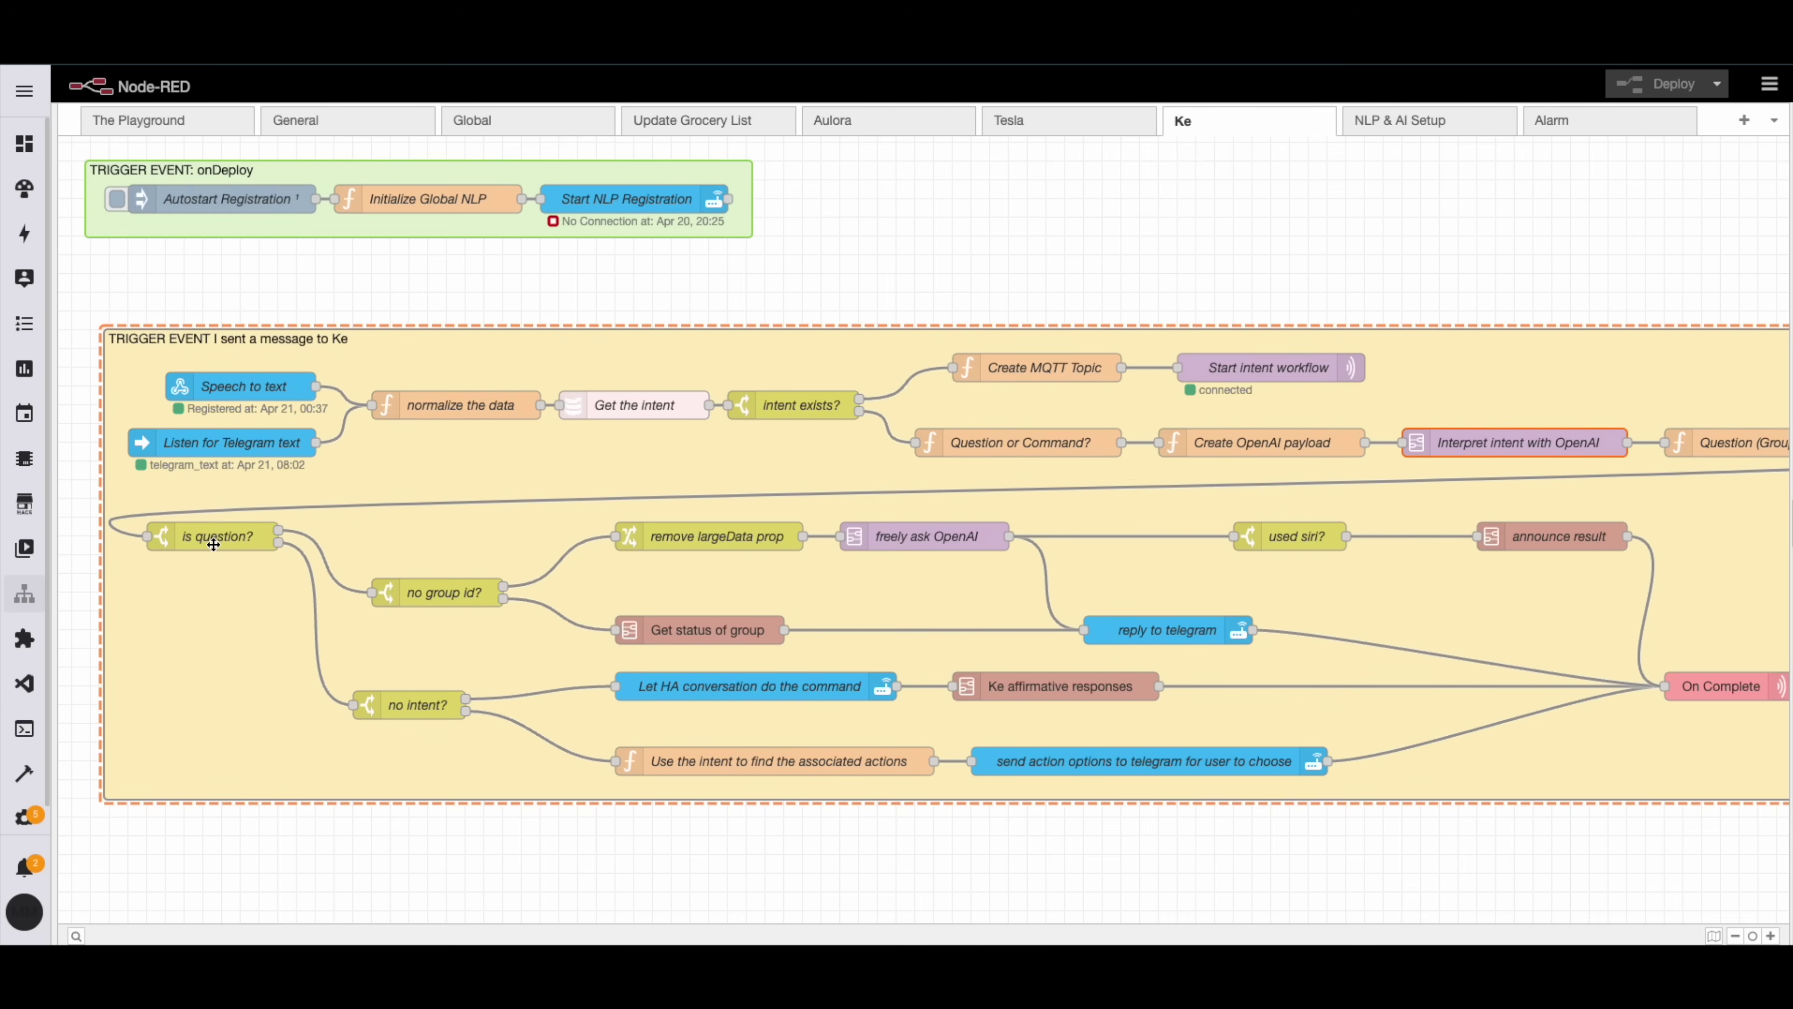
click(1023, 433)
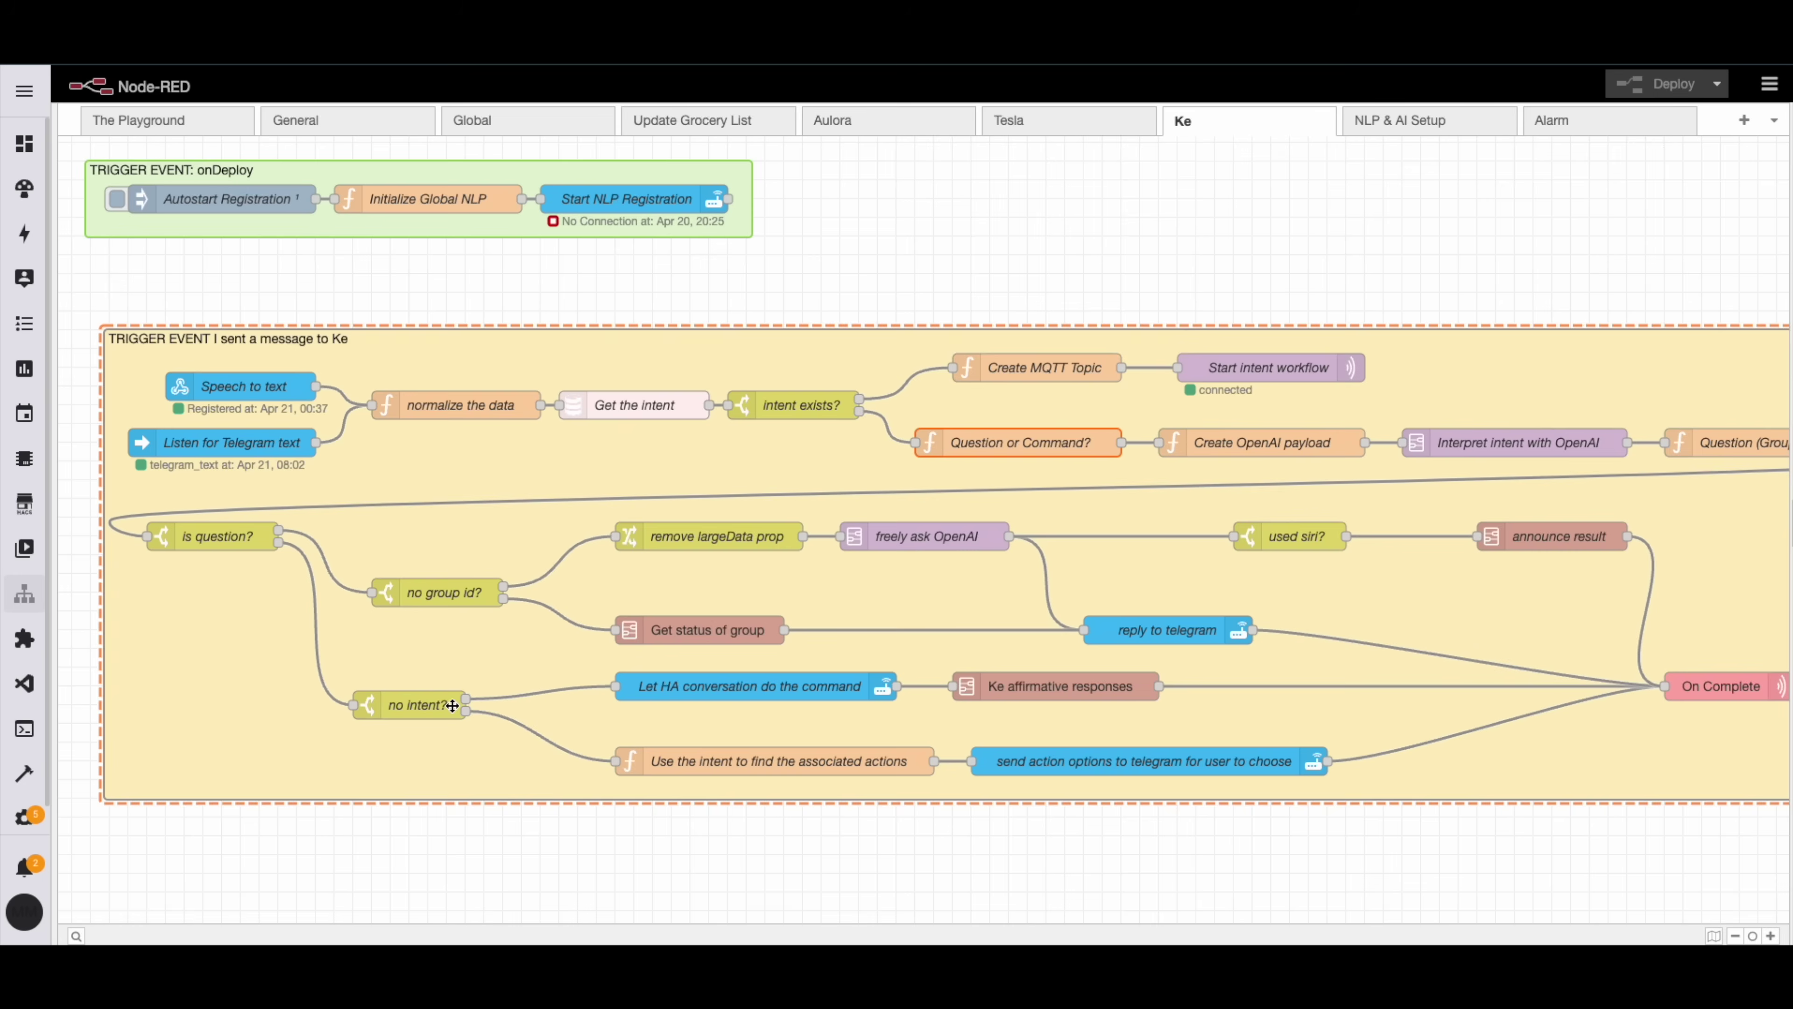
mouse_move(465, 699)
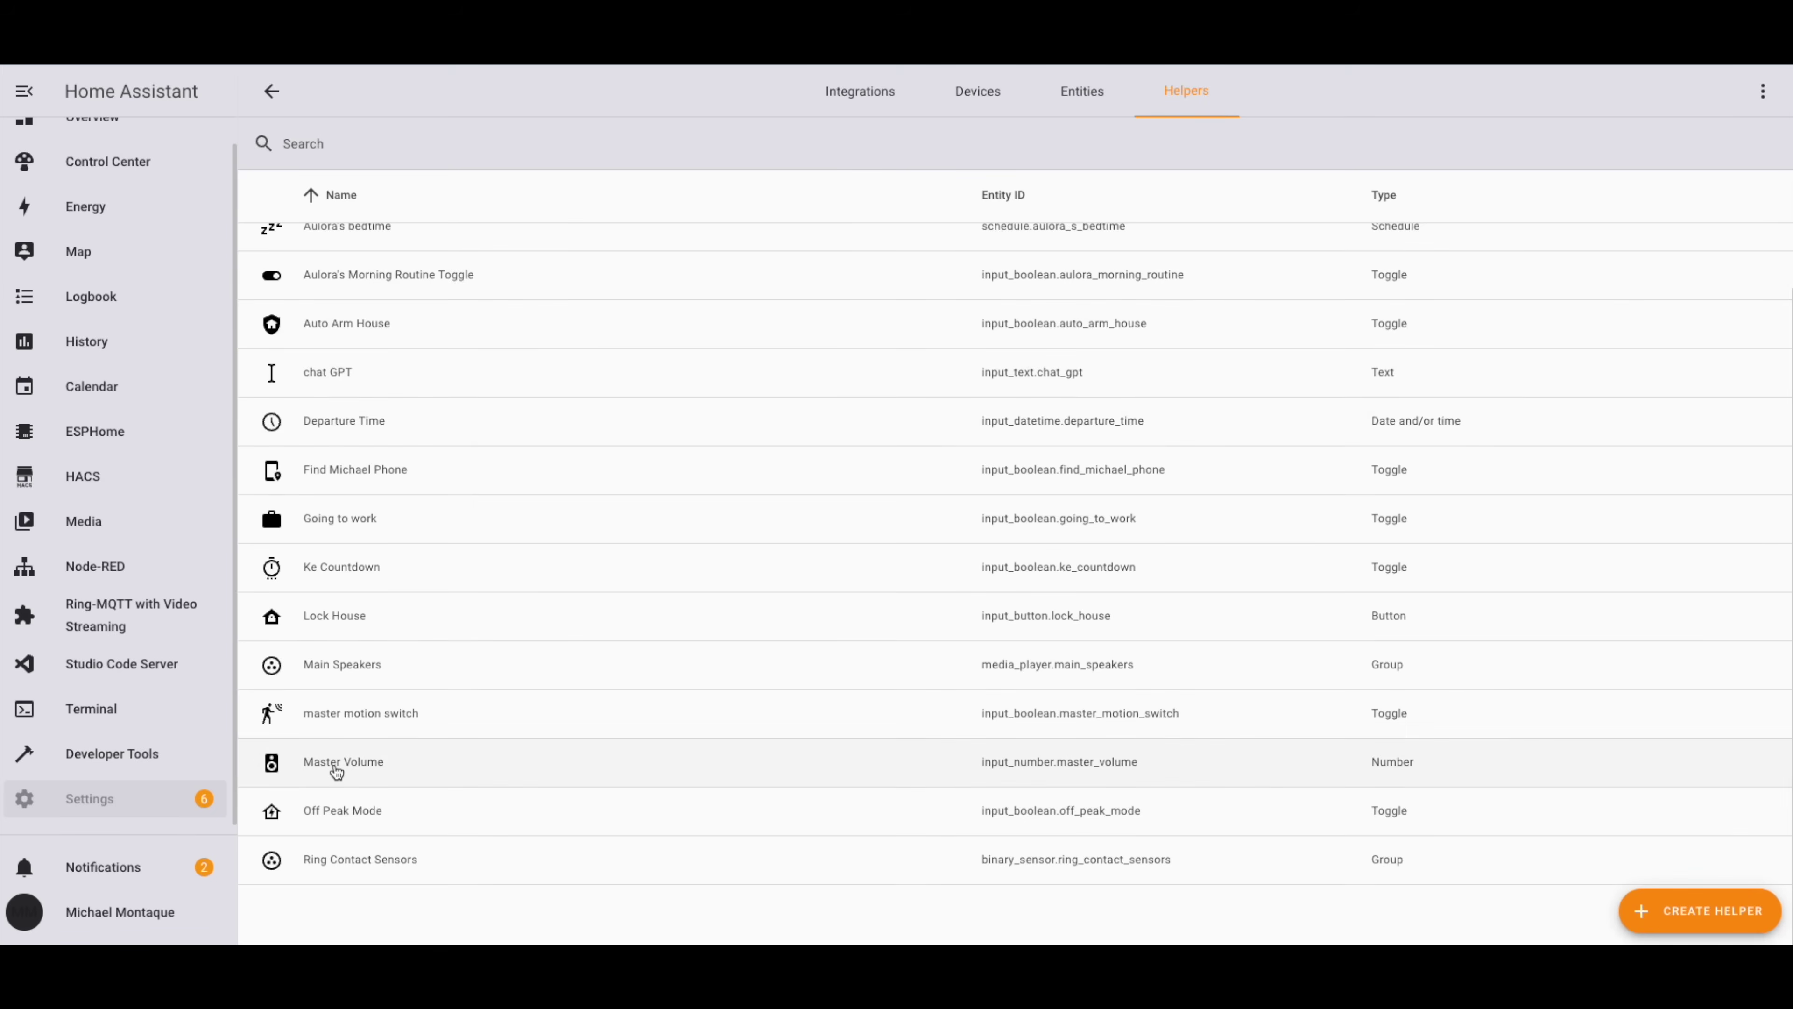
Open the Master Volume helper's more-info dialog
click(336, 770)
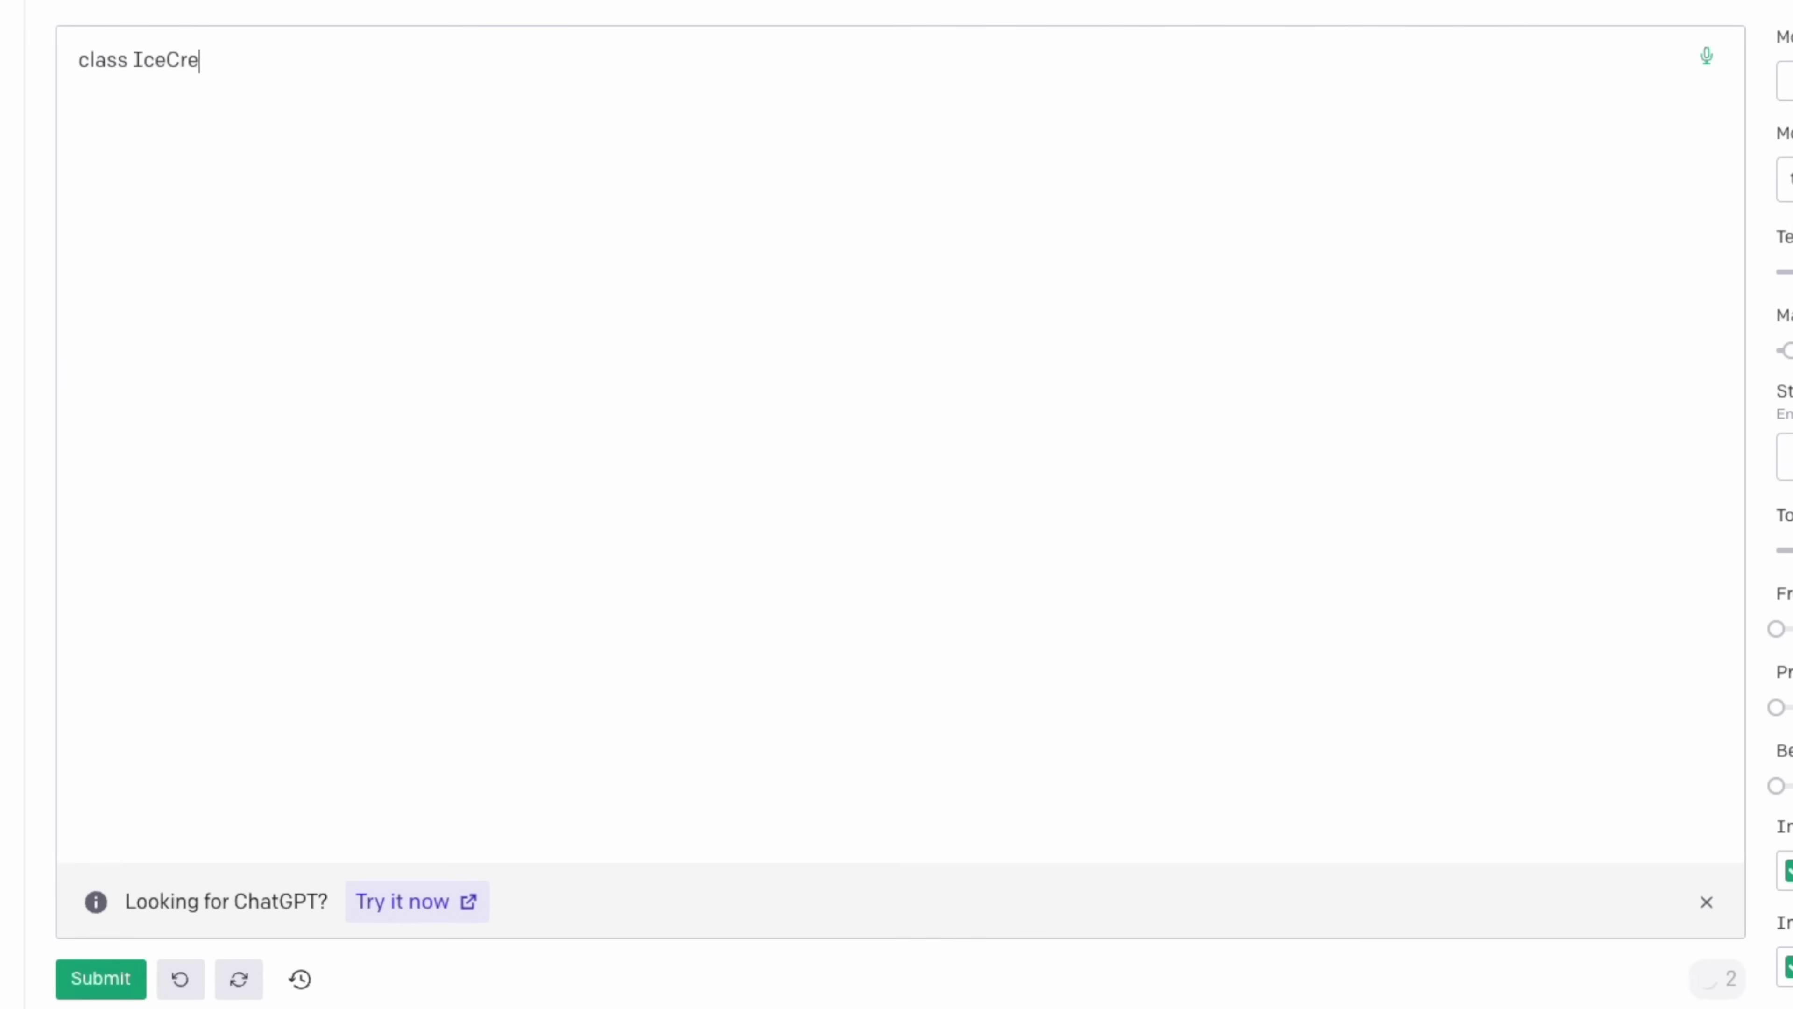
Write an IceCreamShop class whose getIcecream method returns 'Yum my favorite icecream... ${this.flavor}!'
text(mShop {)
key(Return)
text(constructor(flavor){)
key(Return)
text(this.flavor = flavor)
key(Return)
text(})
key(Return)
key(Return)
text(getIcecream = () => {)
key(Return)
text(return `Yum my favorite ic)
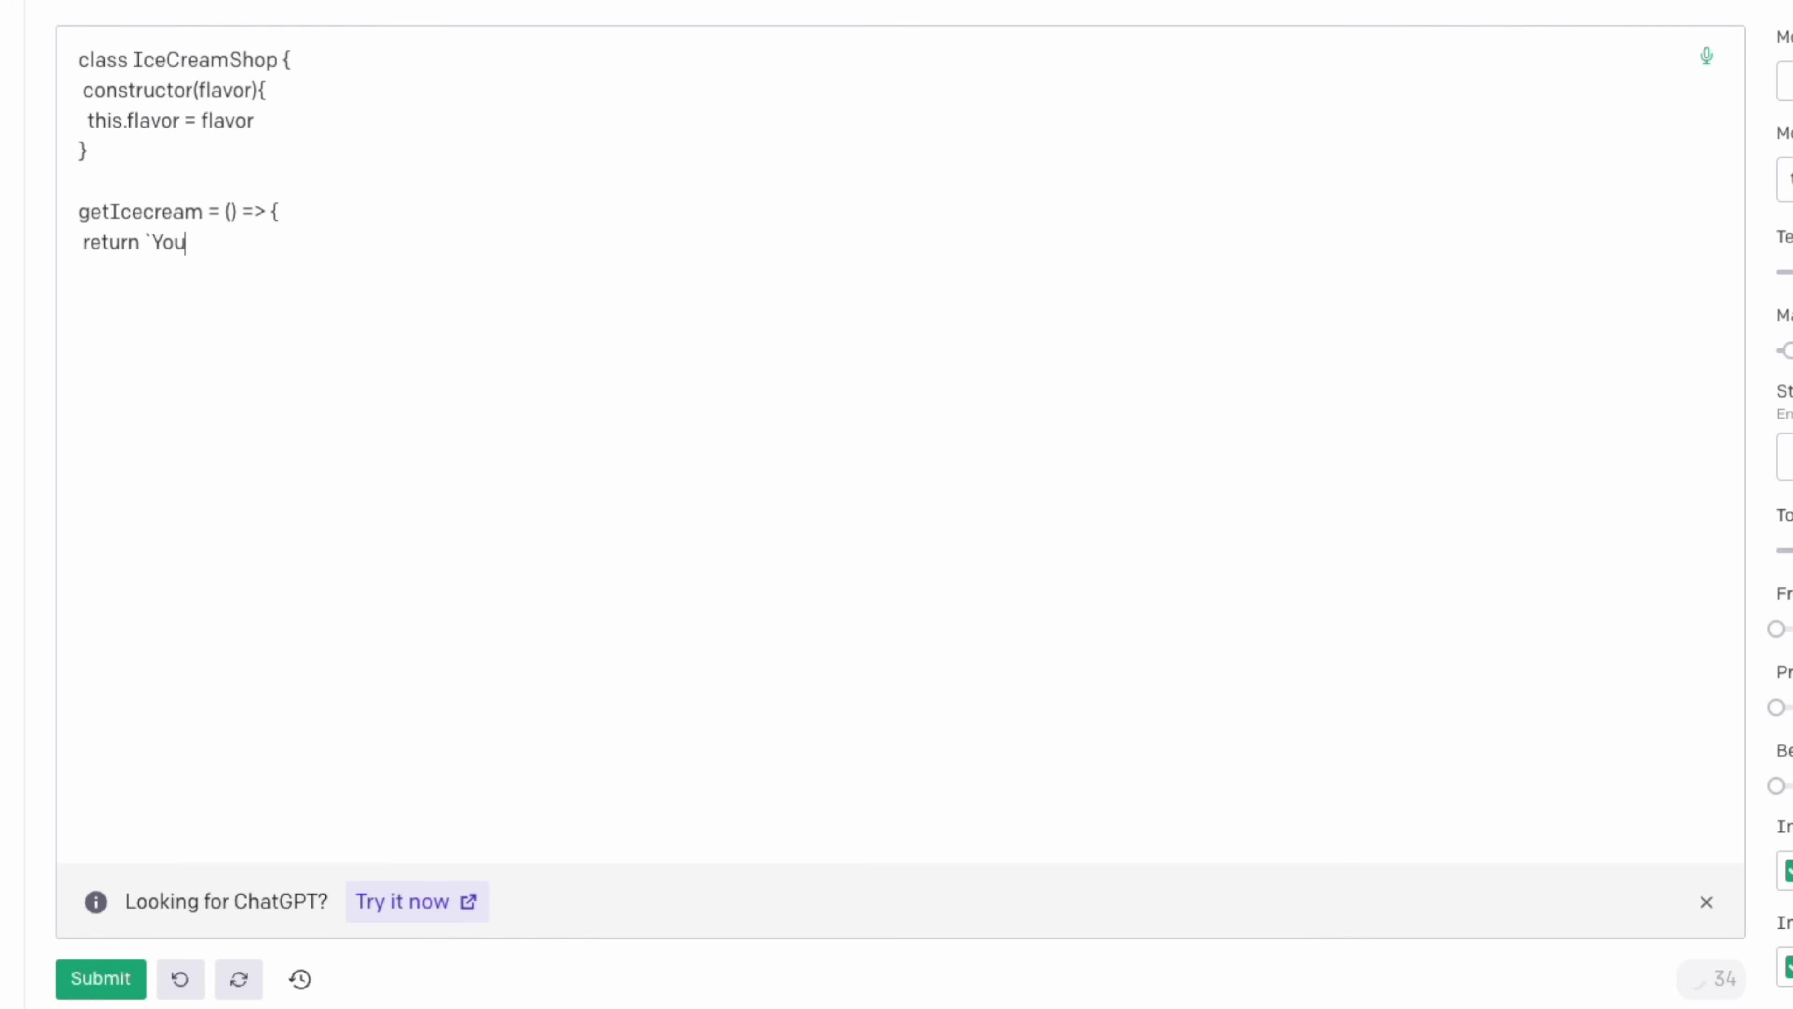
text(ecream... ${this.flavor})
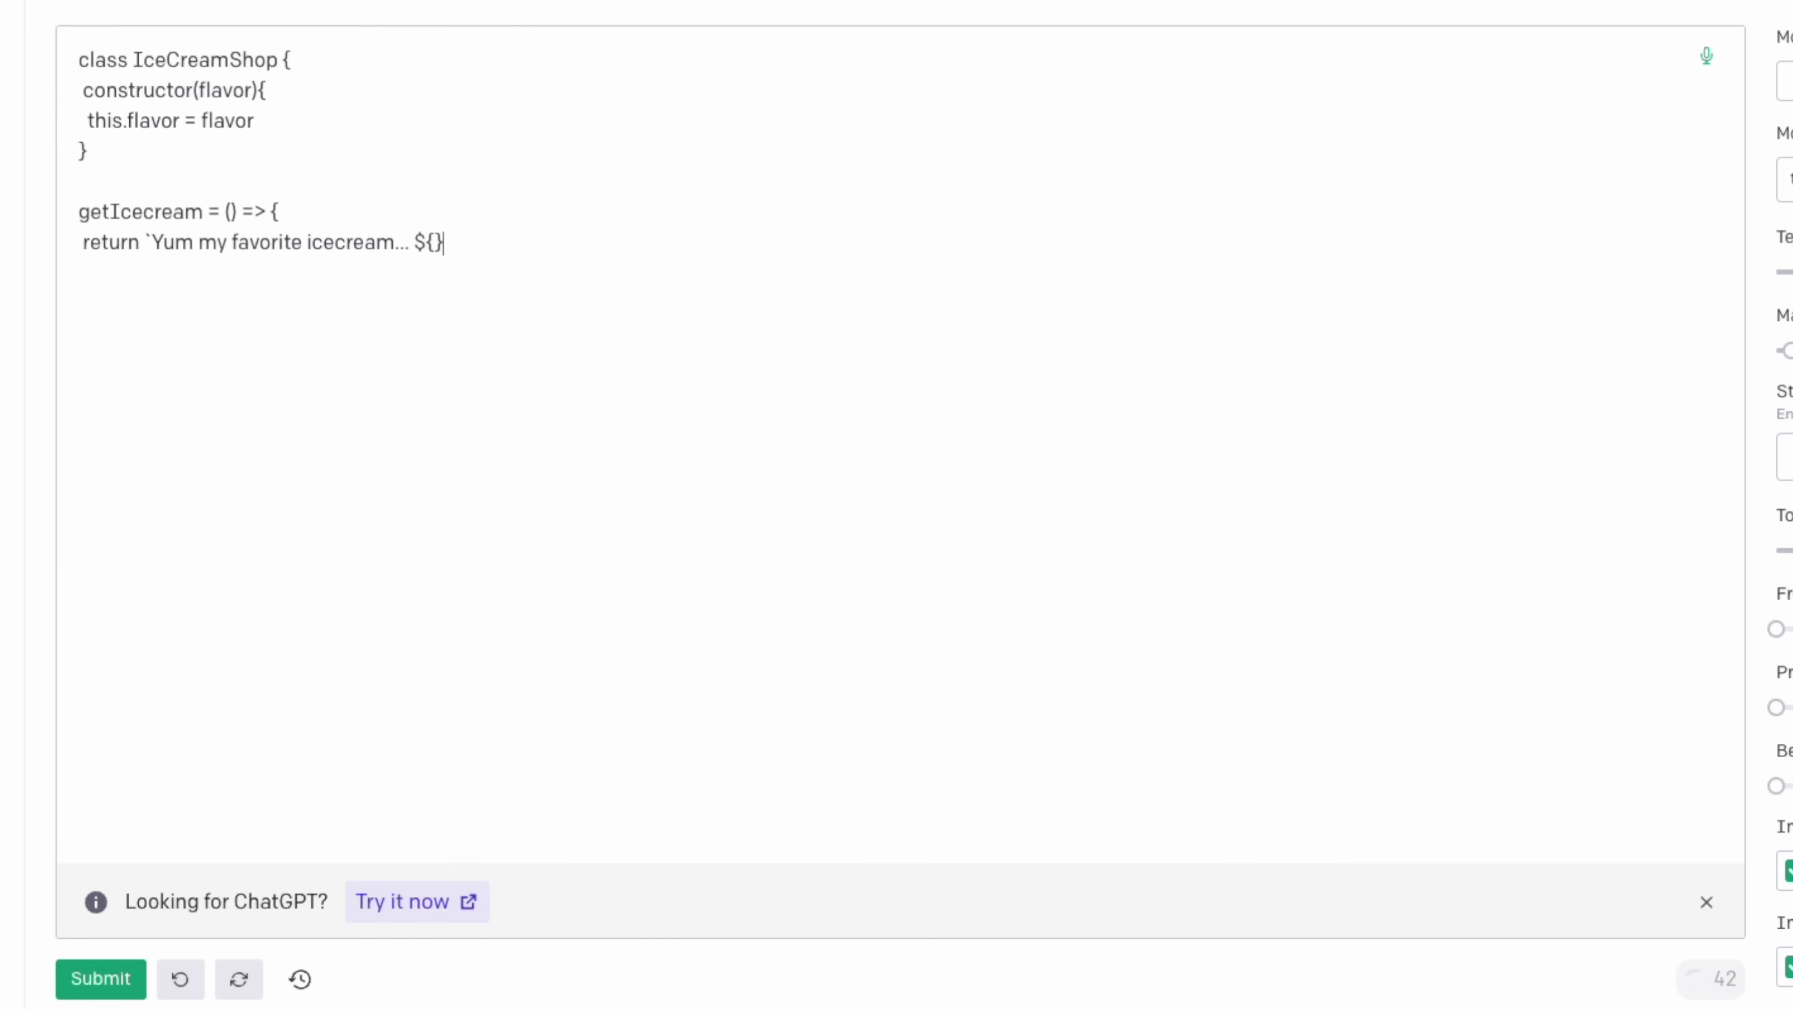
text(!`)
key(Return)
text(} })
key(Return)
key(Return)
key(BackSpace)
Create a "vanilla" shop, call shop.getIcecream(), ask what the result would be, and submit
text(const new)
key(BackSpace)
key(BackSpace)
key(BackSpace)
text(icecre)
key(BackSpace)
key(BackSpace)
key(BackSpace)
key(BackSpace)
key(BackSpace)
key(BackSpace)
text(shop = new IceCreamShop("vanilla"))
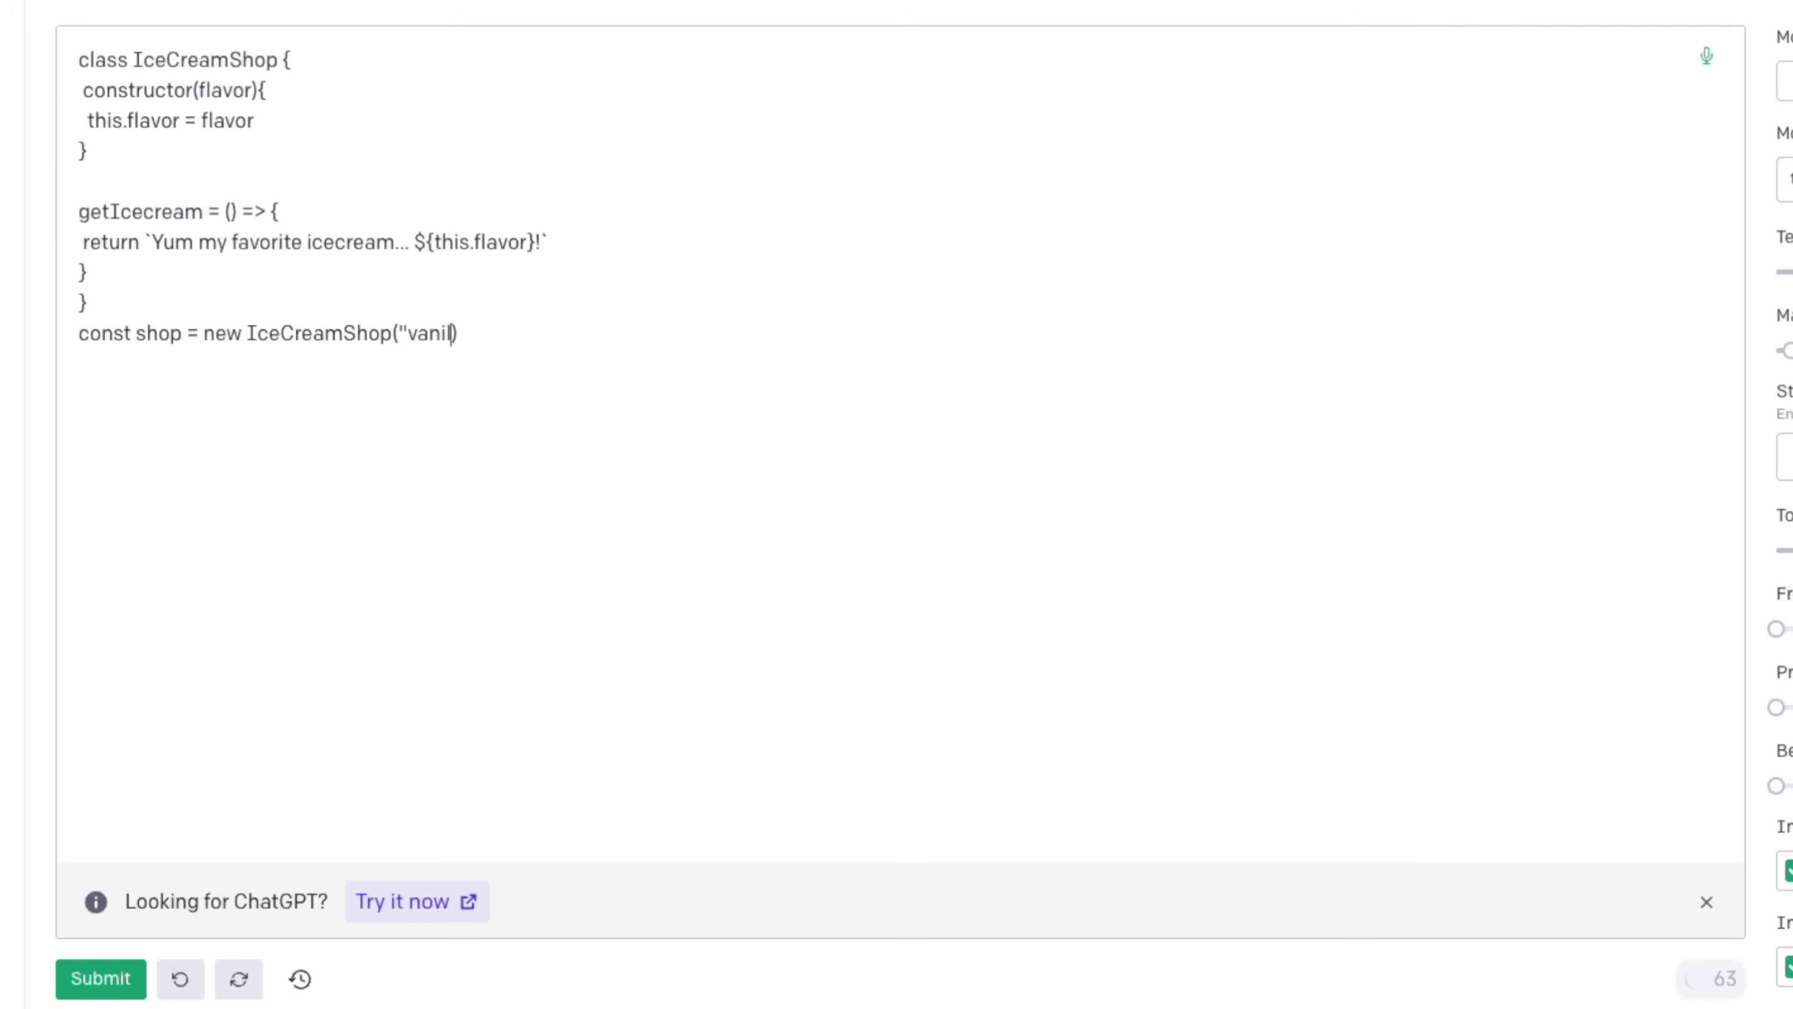
key(Return)
key(Return)
text(shop.getIcecream())
key(Return)
key(Return)
text(what would be the result of the above code)
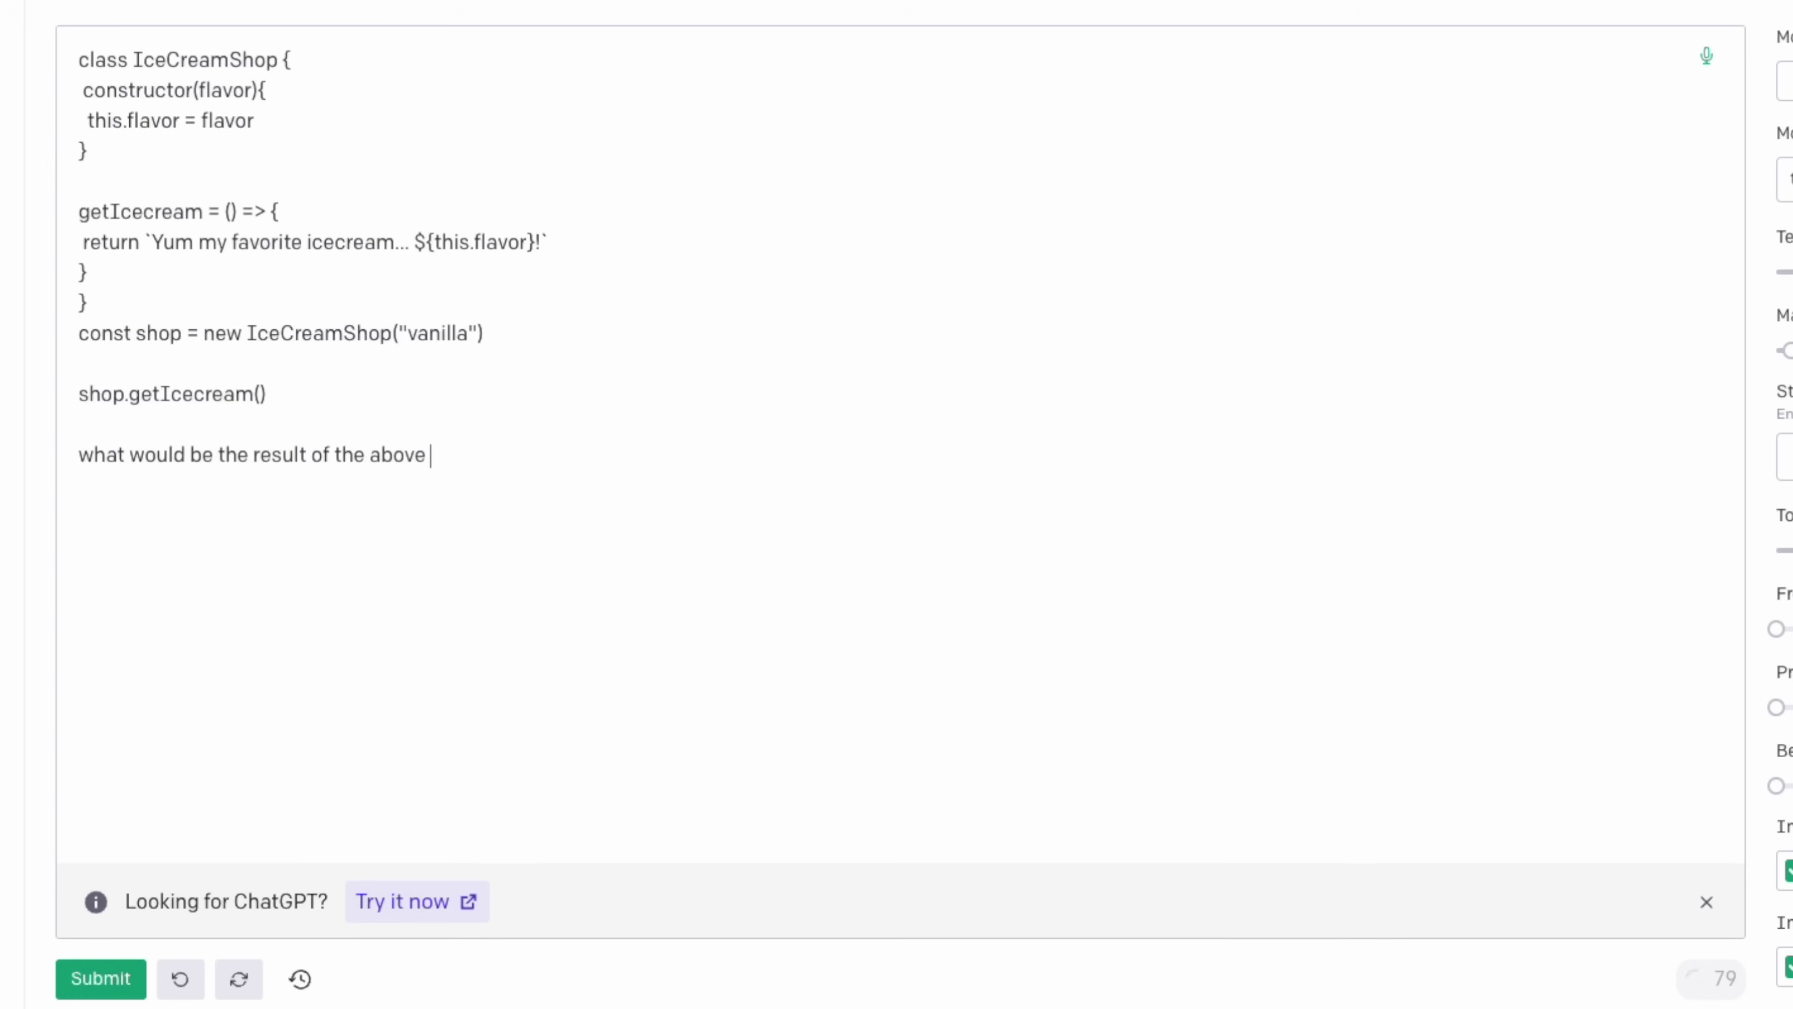
click(103, 984)
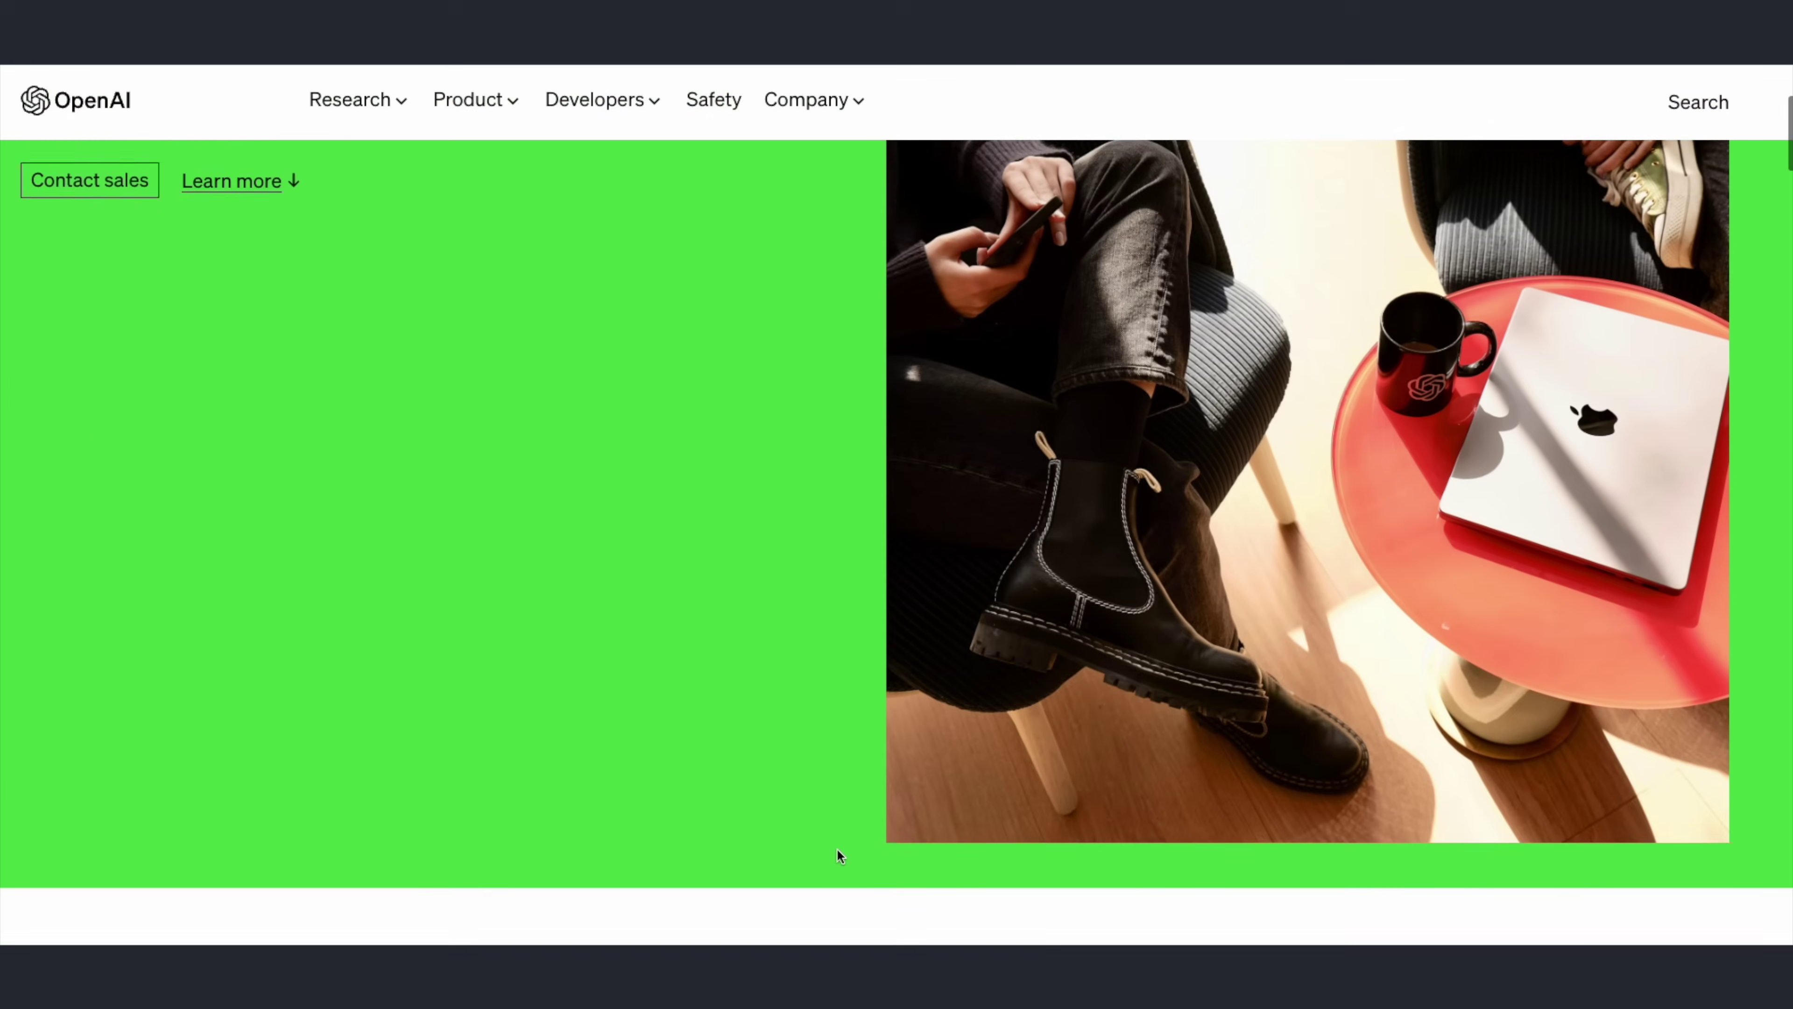
Scroll the OpenAI Pricing page down to the GPT-4 and Chat pricing sections
scroll(837, 850, down, 12)
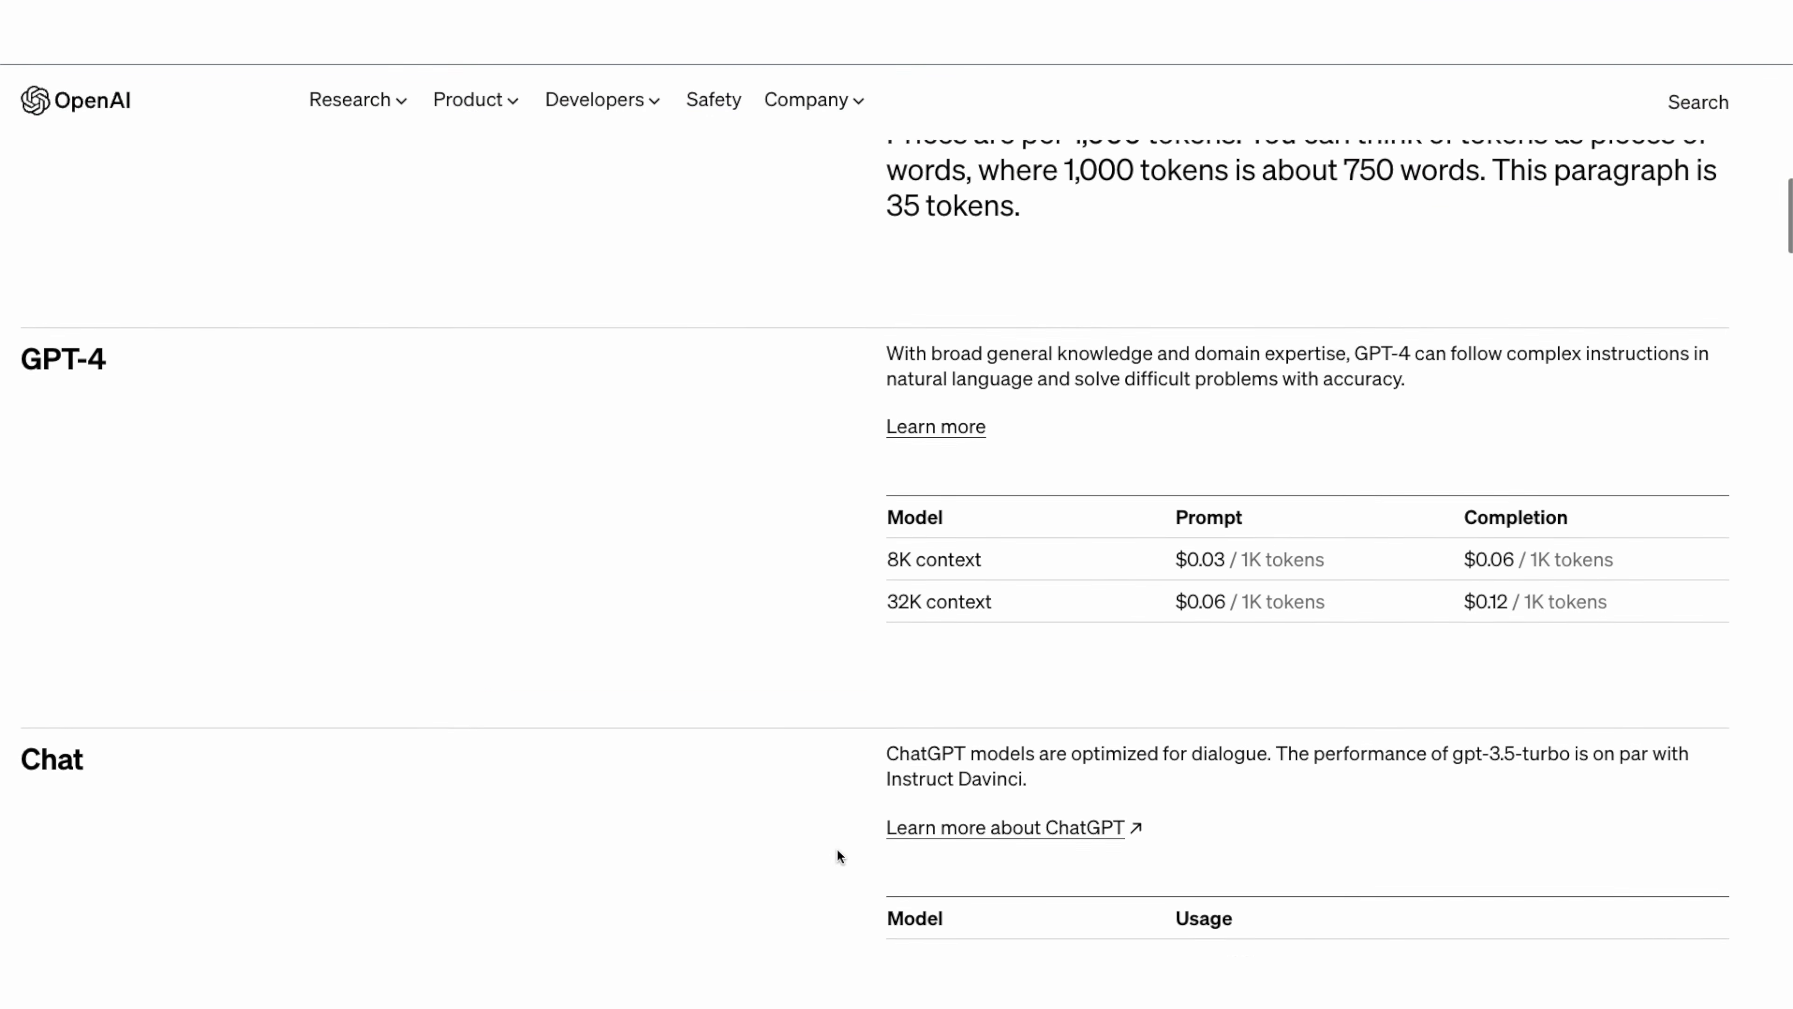
scroll(836, 848, down, 4)
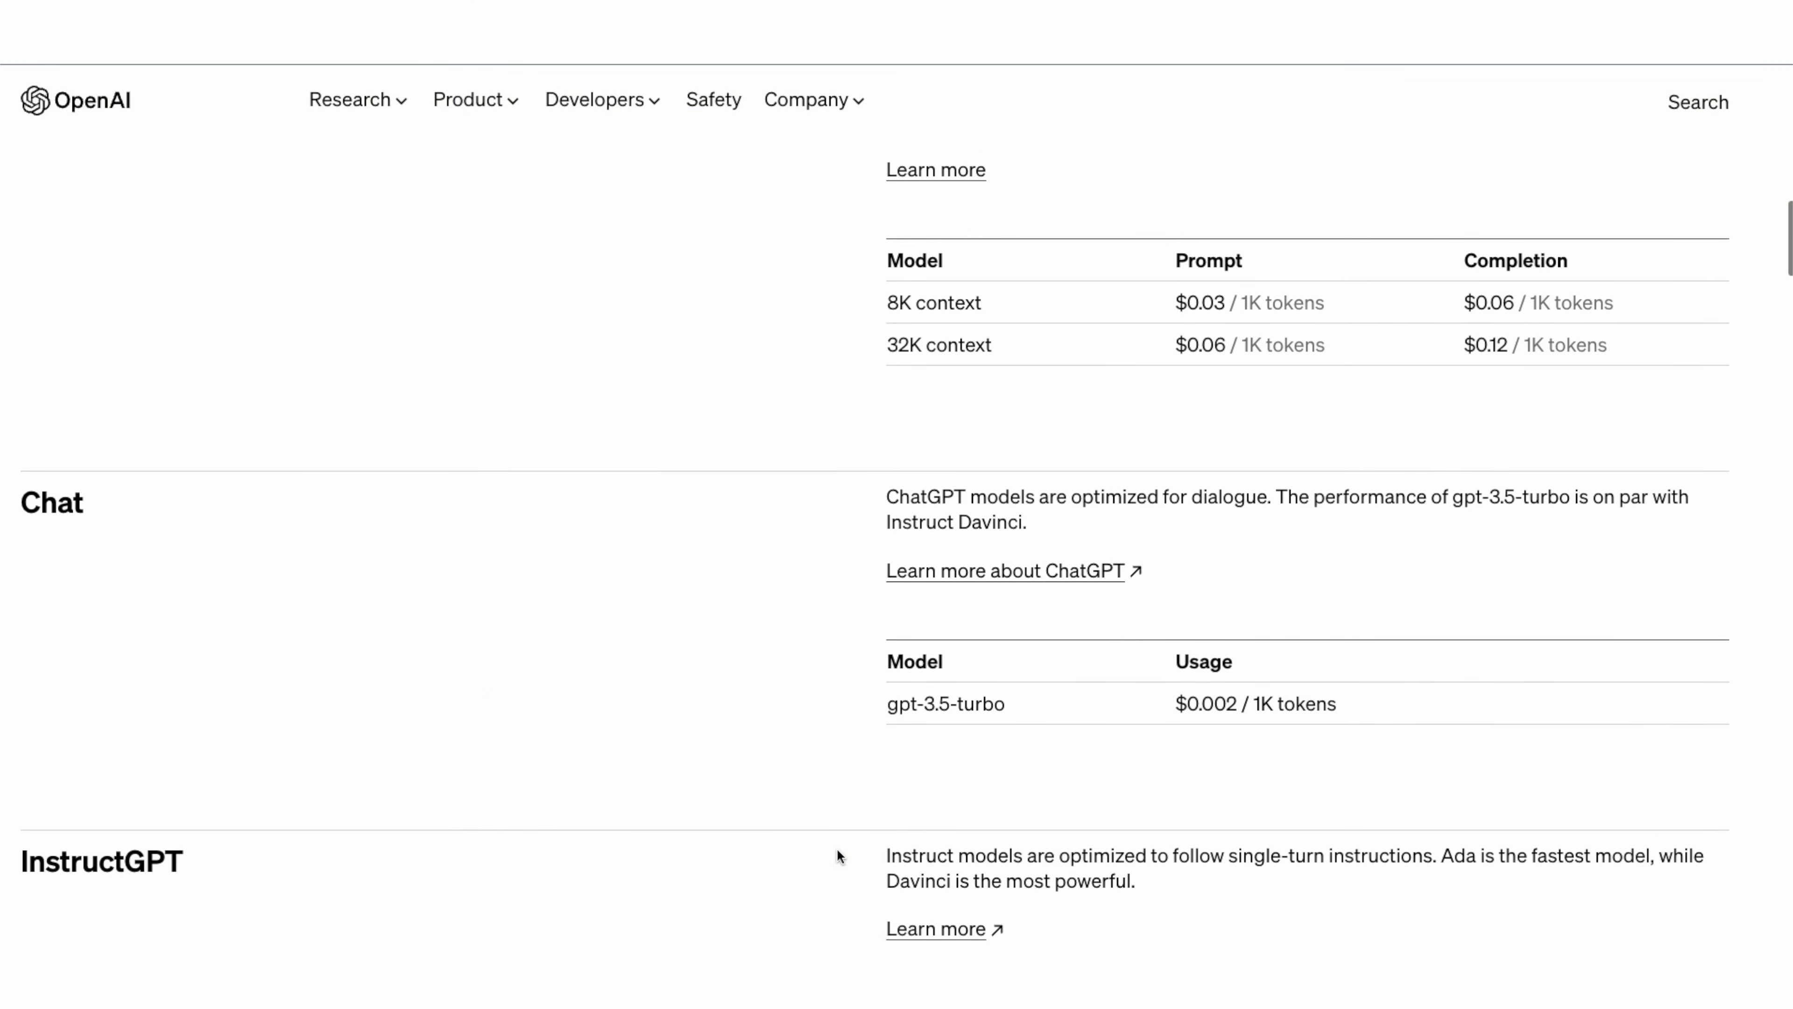